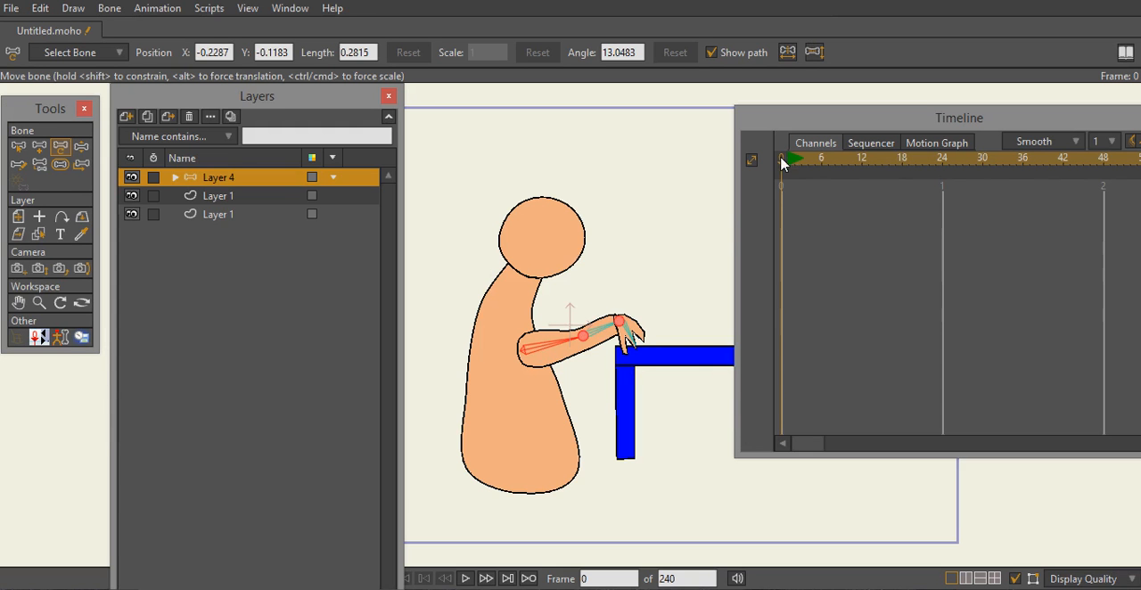
# - At frame 24, pose the arm bones so the forearm bends upward and the hand reaches the face
pyautogui.moveTo(781, 170); pyautogui.dragTo(945, 207)
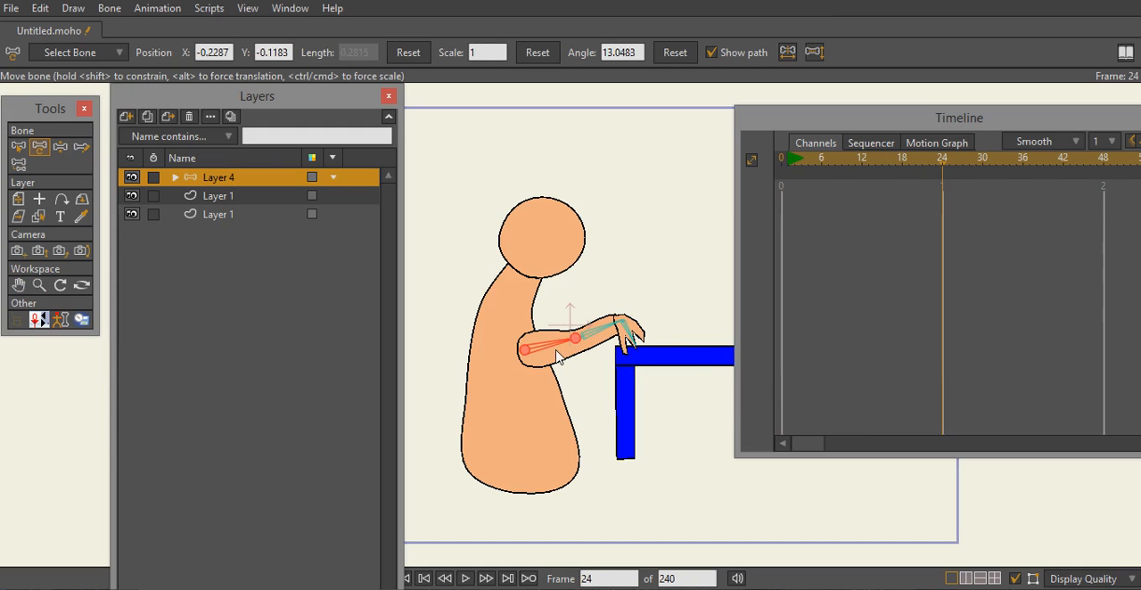
pyautogui.moveTo(556, 346); pyautogui.dragTo(565, 258)
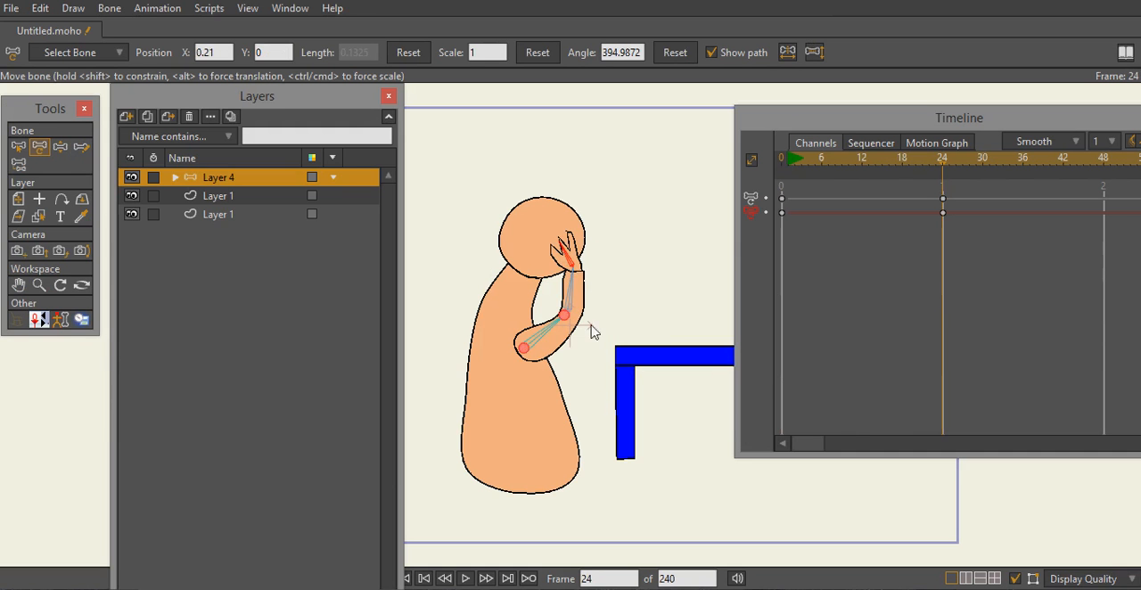
pyautogui.moveTo(561, 326); pyautogui.dragTo(567, 258)
pyautogui.moveTo(574, 303)
pyautogui.mouseDown()
pyautogui.moveTo(560, 332)
pyautogui.moveTo(572, 298)
pyautogui.mouseUp()
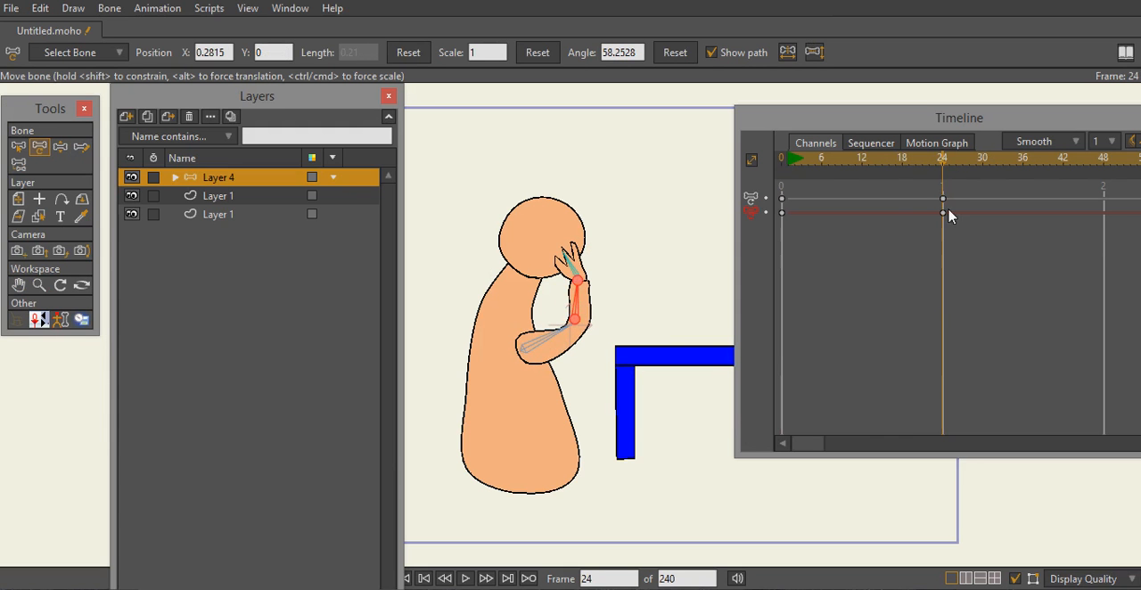
# - Play back the arm-raising animation from frame 0 and return to the start of the timeline
pyautogui.moveTo(945, 169); pyautogui.dragTo(737, 184)
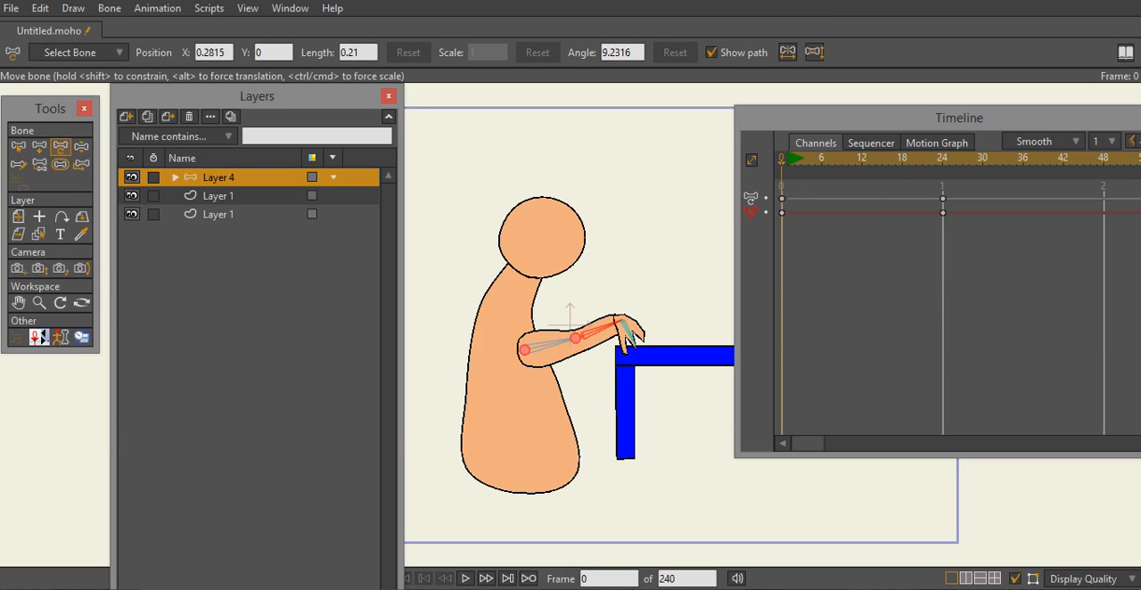
pyautogui.click(467, 580)
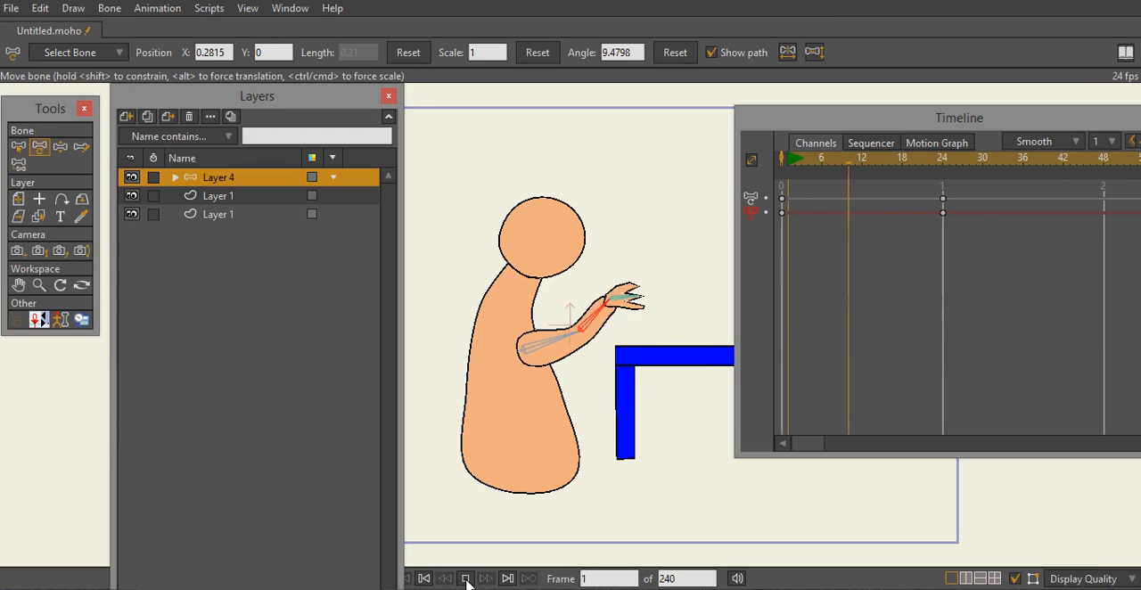
pyautogui.click(467, 580)
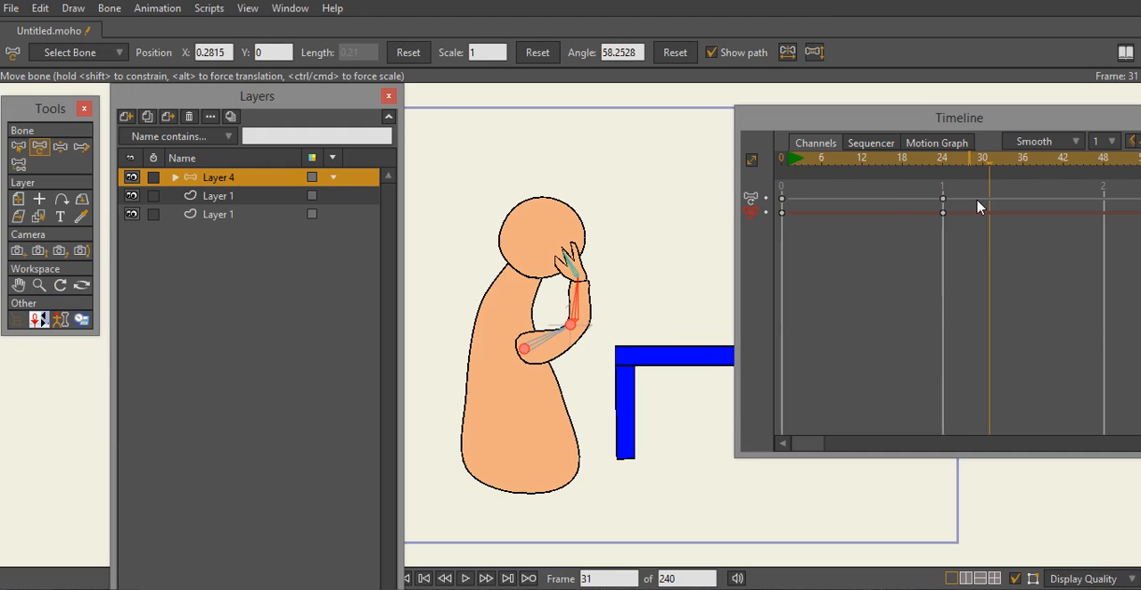
pyautogui.moveTo(993, 174); pyautogui.dragTo(765, 185)
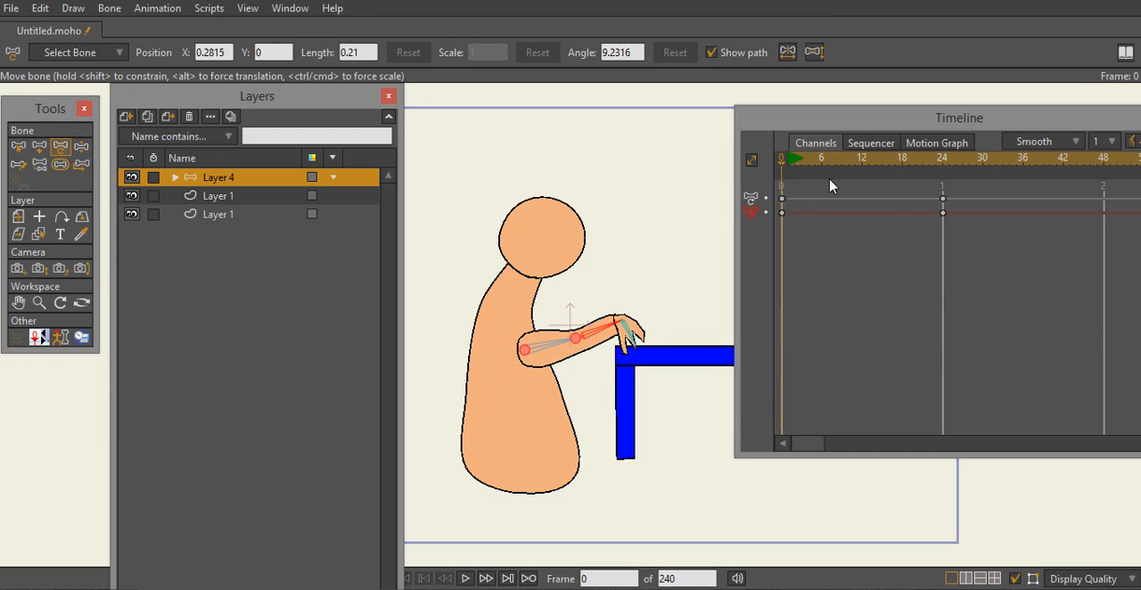
# - Add a bone keyframe at frame 18 and set its interpolation to Linear
pyautogui.moveTo(785, 170); pyautogui.dragTo(906, 178)
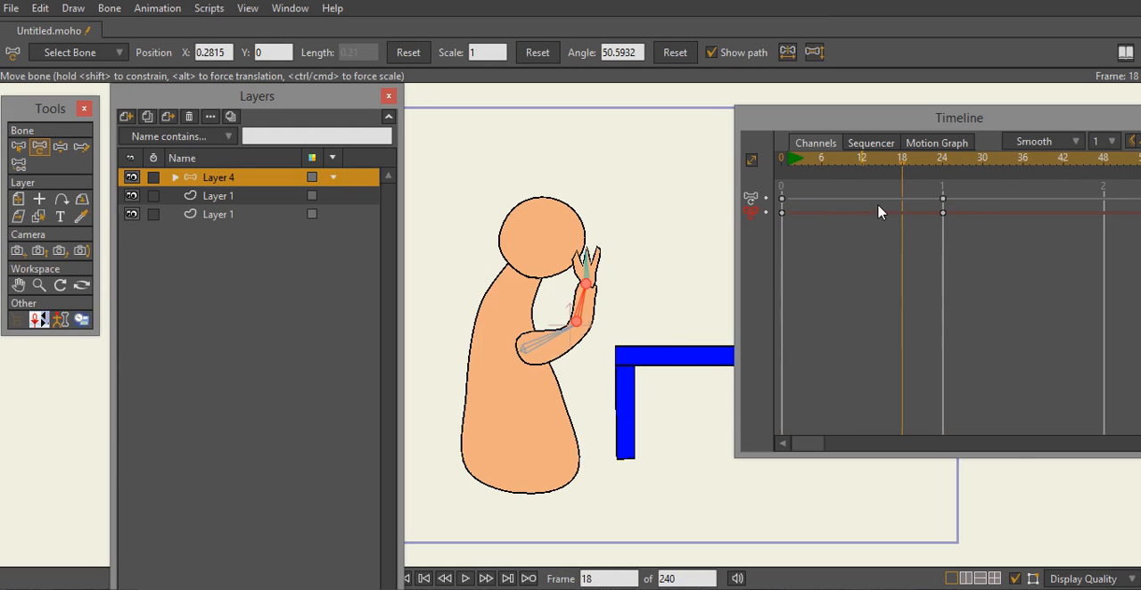
pyautogui.rightClick(902, 201)
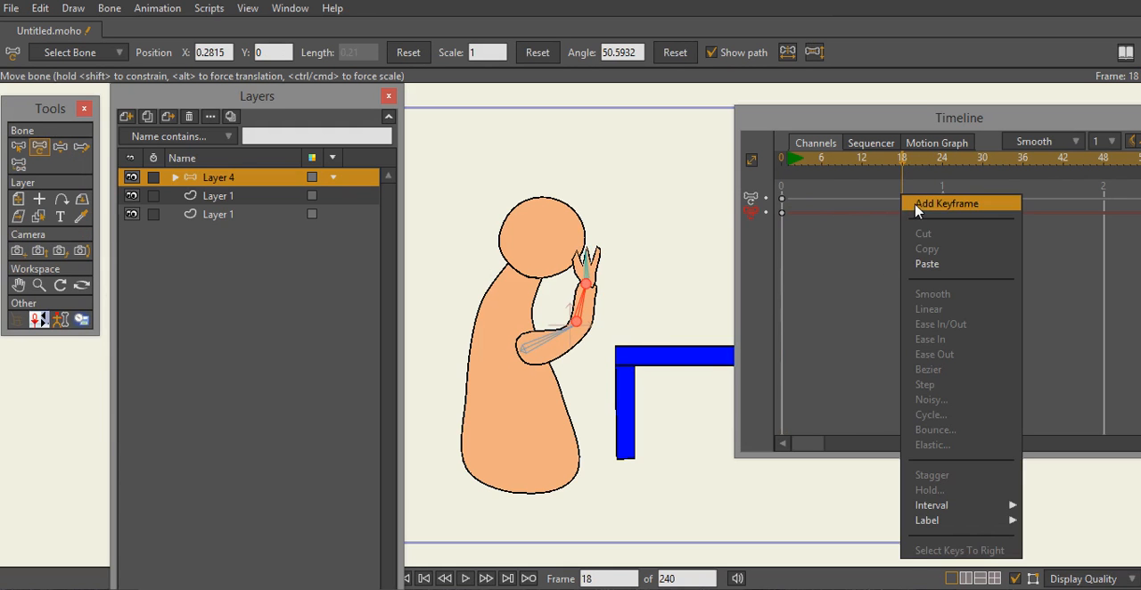
pyautogui.click(910, 200)
pyautogui.rightClick(904, 202)
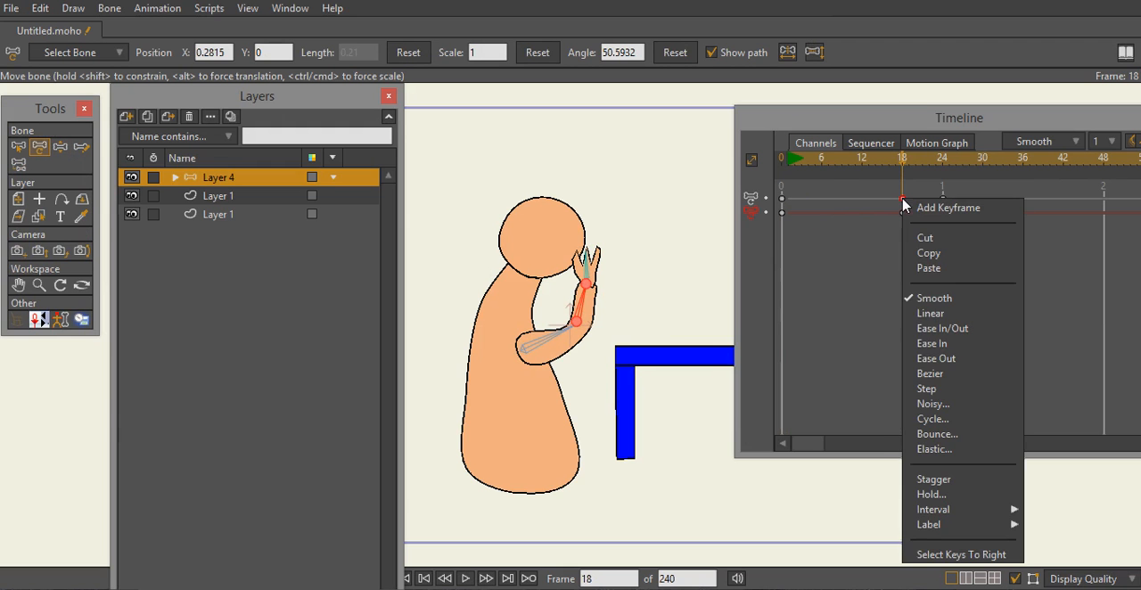
pyautogui.click(918, 313)
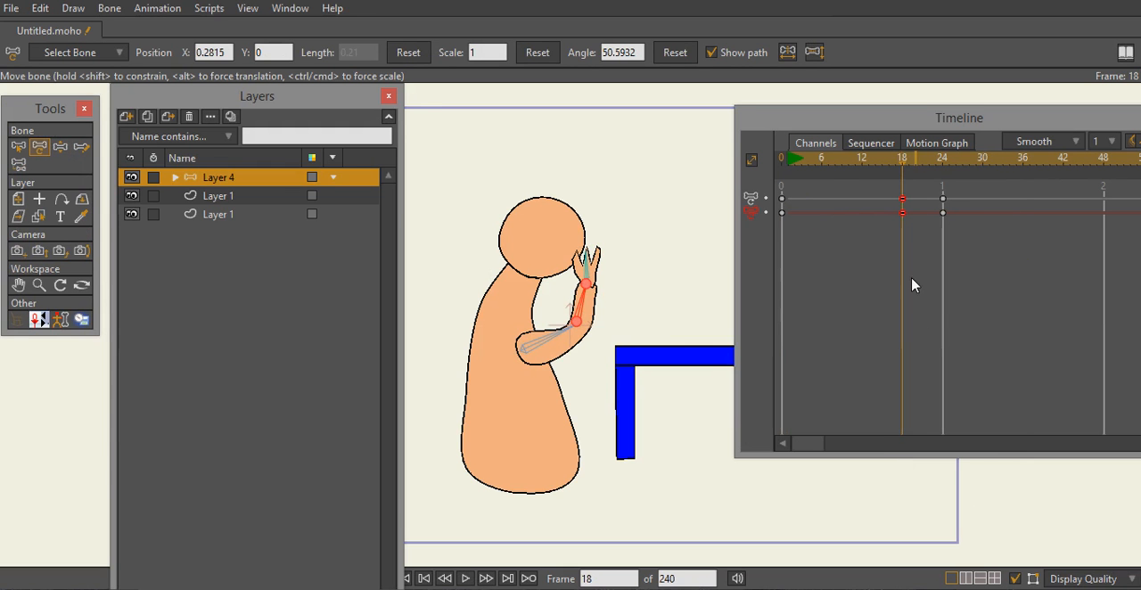
# - Show the forearm bone's angle curve in the motion graph and raise its frame 18 key to about 55.33 degrees
pyautogui.moveTo(902, 172); pyautogui.dragTo(944, 192)
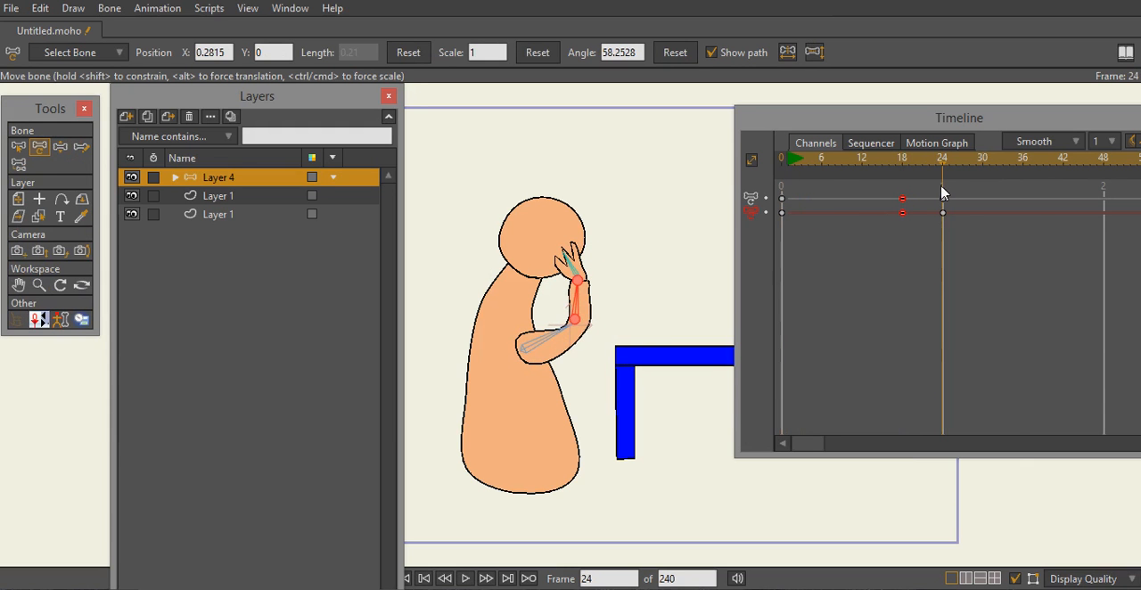
pyautogui.click(942, 152)
pyautogui.click(750, 200)
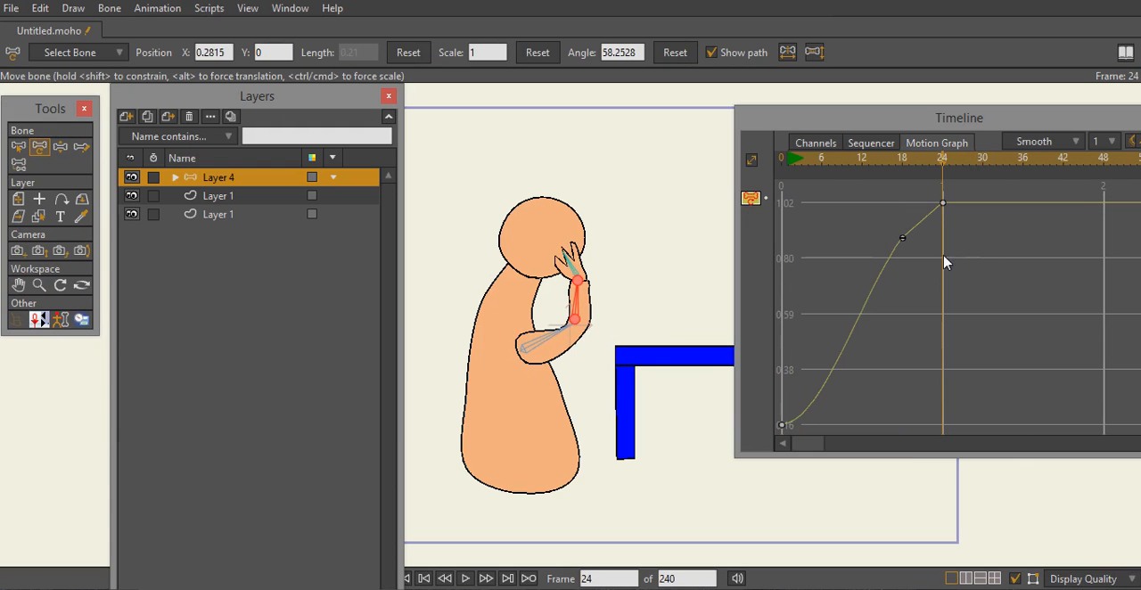
pyautogui.moveTo(944, 163); pyautogui.dragTo(843, 182)
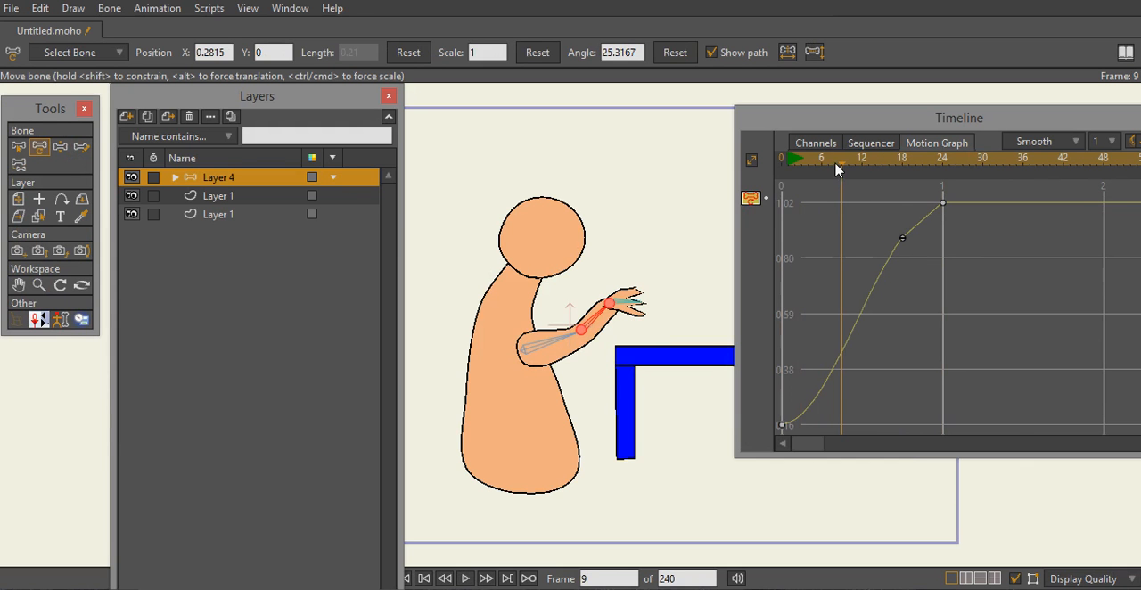
pyautogui.moveTo(842, 169); pyautogui.dragTo(905, 181)
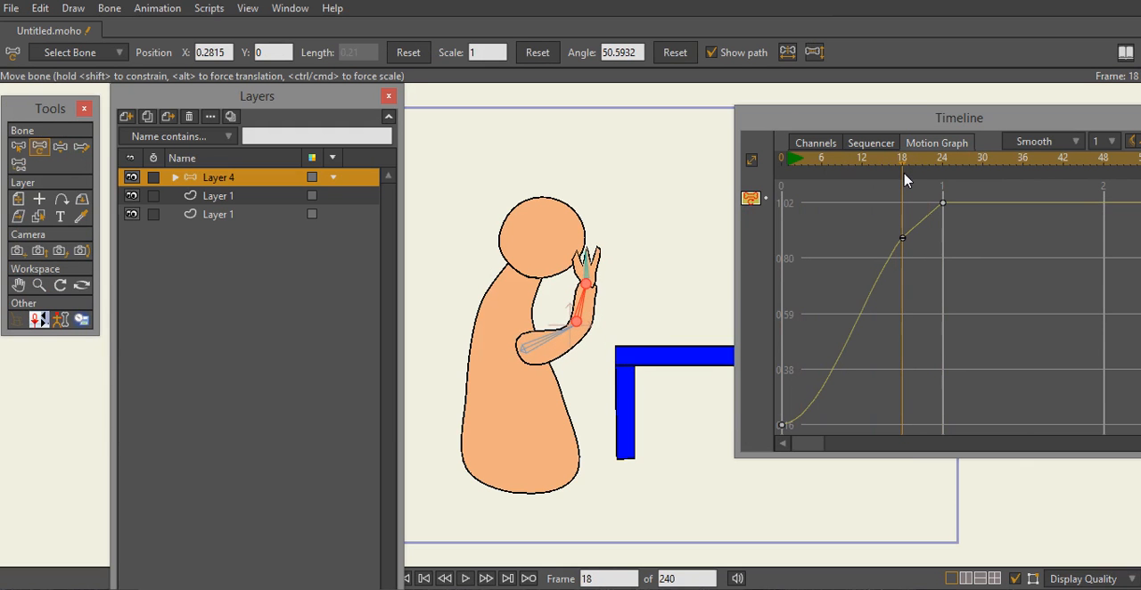
pyautogui.moveTo(903, 240); pyautogui.dragTo(902, 219)
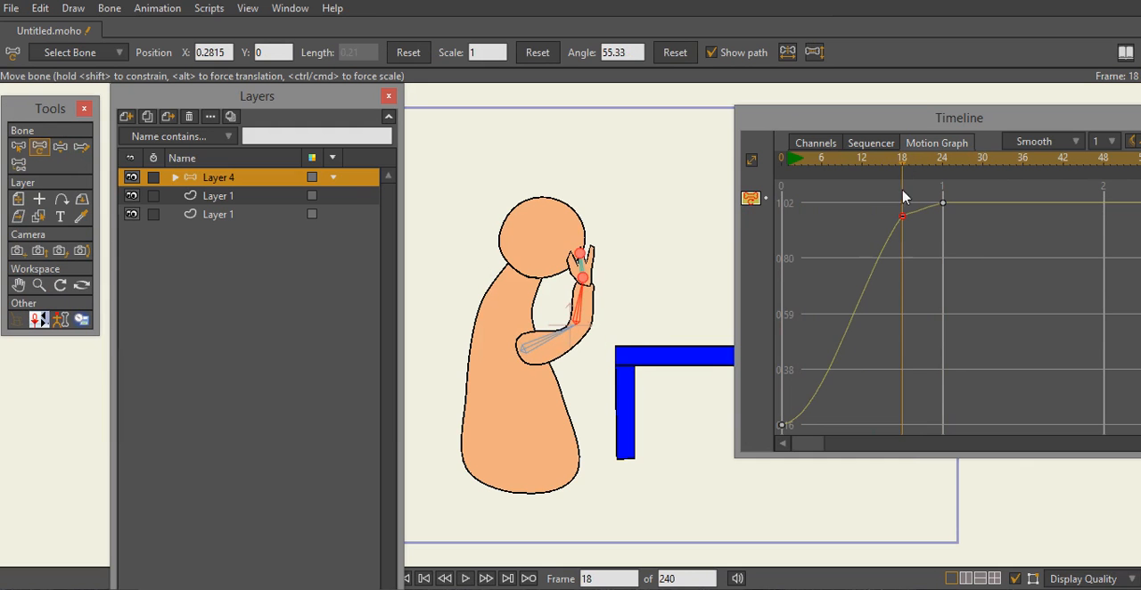
pyautogui.moveTo(905, 172)
pyautogui.mouseDown()
pyautogui.moveTo(807, 175)
pyautogui.moveTo(903, 182)
pyautogui.mouseUp()
# - Show the hand bone's angle curve and raise its frame 18 key to about 389.67 degrees
pyautogui.click(587, 278)
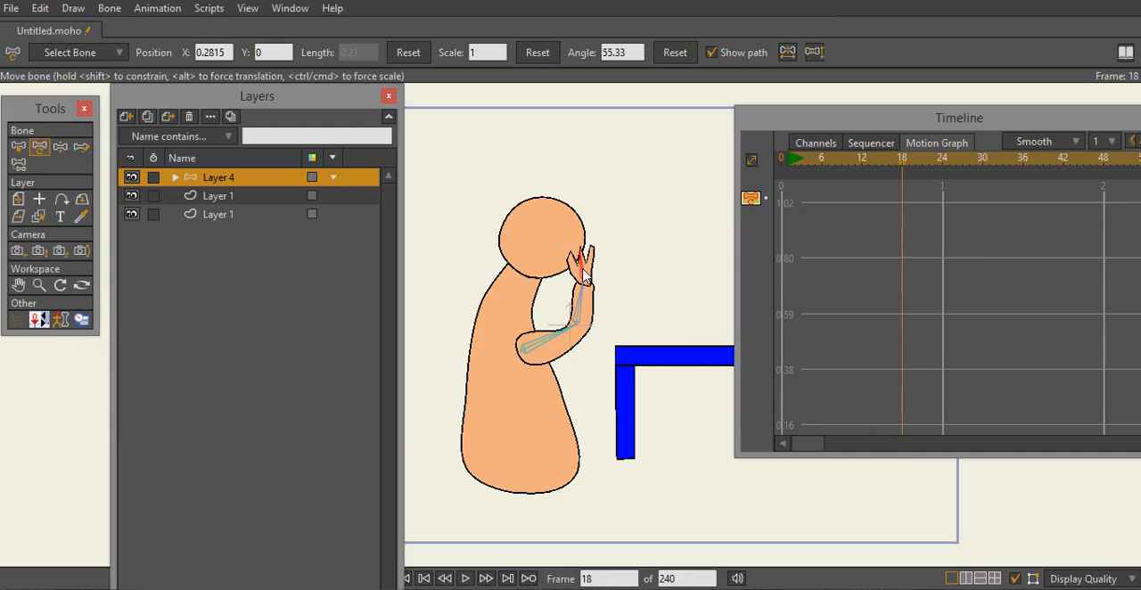
pyautogui.click(750, 199)
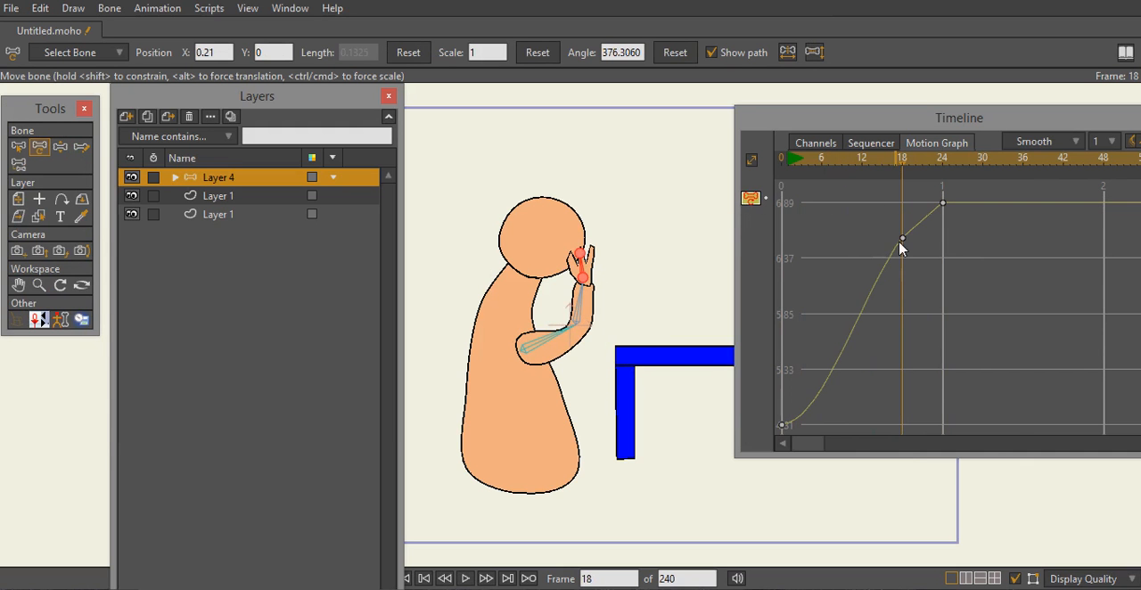
pyautogui.moveTo(902, 239); pyautogui.dragTo(903, 241)
pyautogui.moveTo(903, 241); pyautogui.dragTo(902, 213)
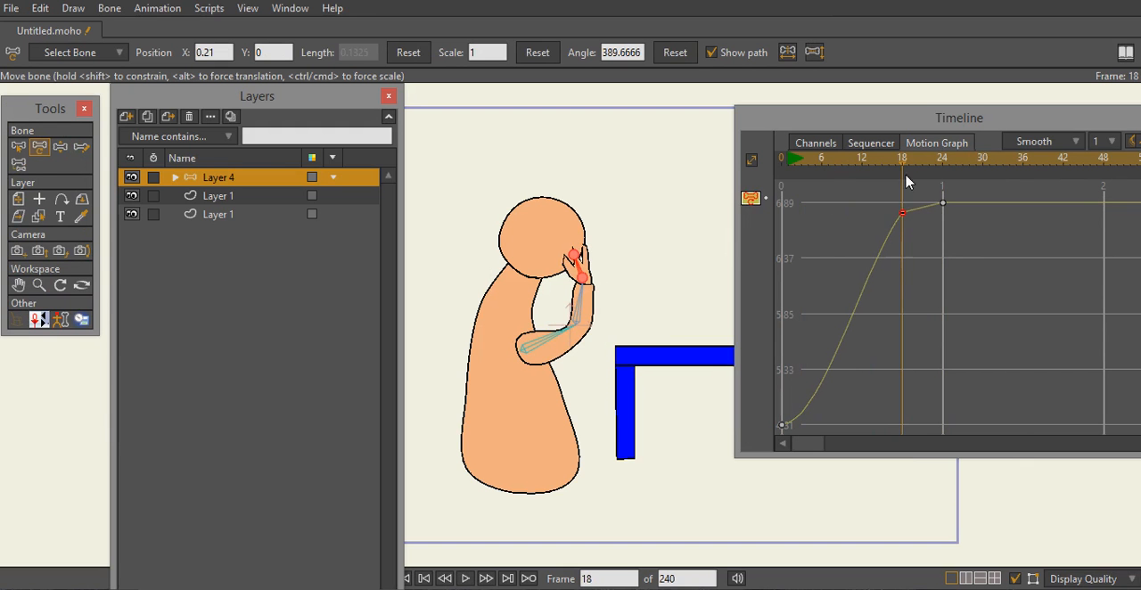
# - Add a keyframe at frame 48 on the hand bone's angle curve
pyautogui.moveTo(905, 170); pyautogui.dragTo(948, 215)
pyautogui.moveTo(938, 123); pyautogui.dragTo(845, 117)
pyautogui.moveTo(851, 165); pyautogui.dragTo(1012, 211)
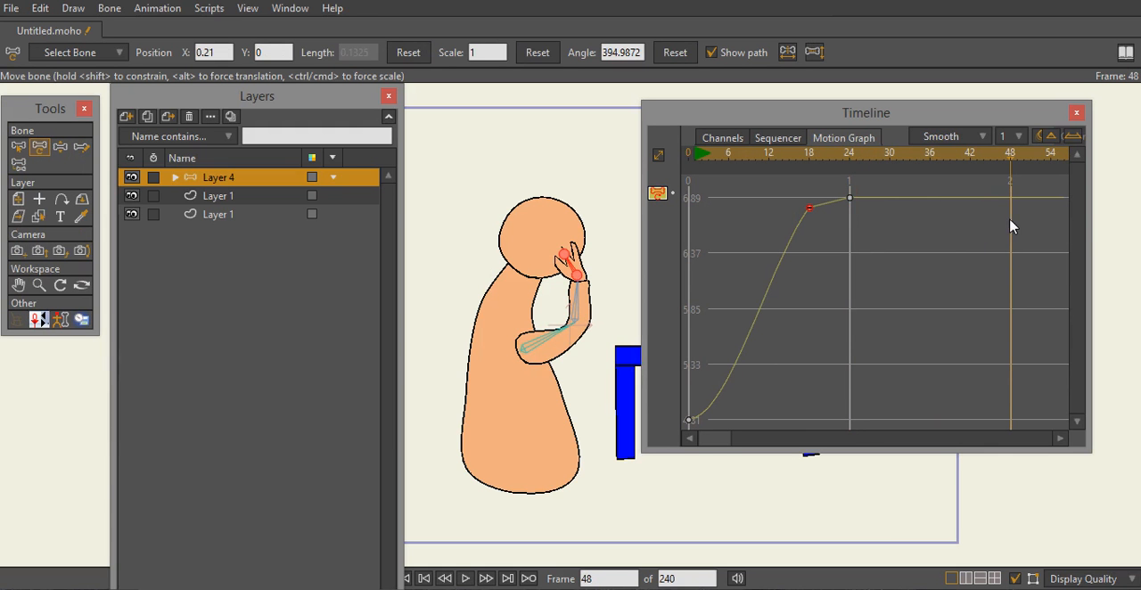
pyautogui.rightClick(1012, 198)
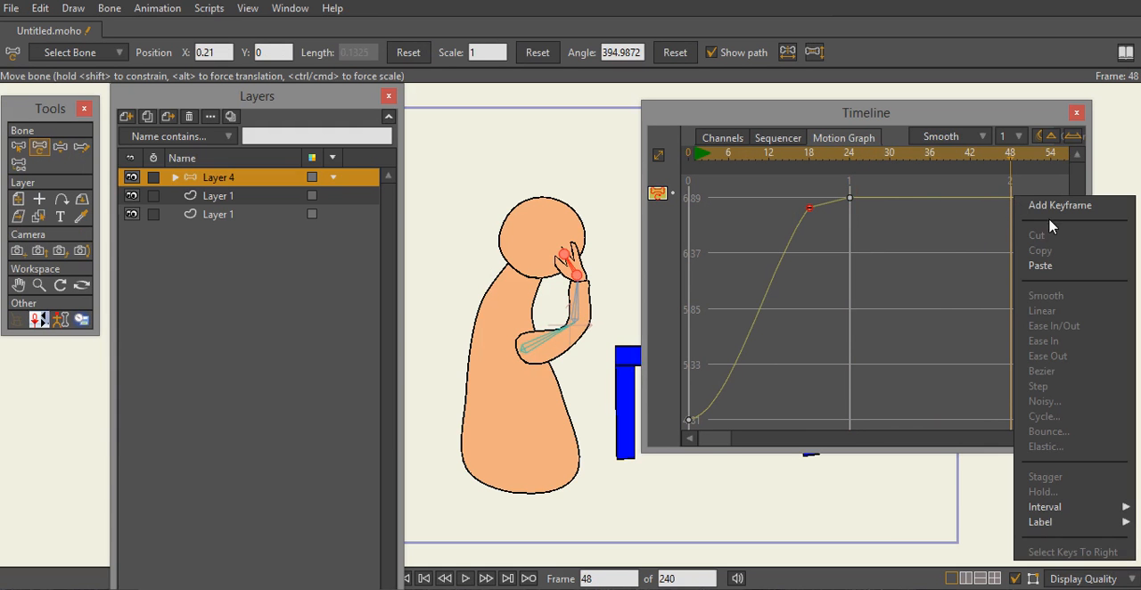
pyautogui.click(1057, 206)
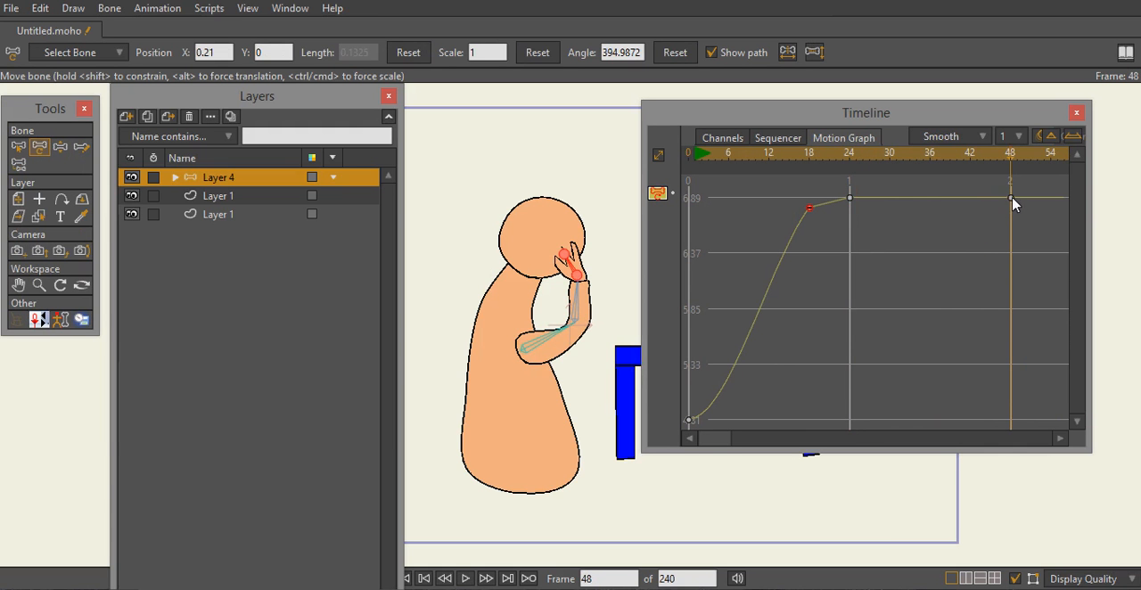
# - Set the hand curve's keyframes at frames 48 and 24 to Bezier interpolation
pyautogui.rightClick(1012, 200)
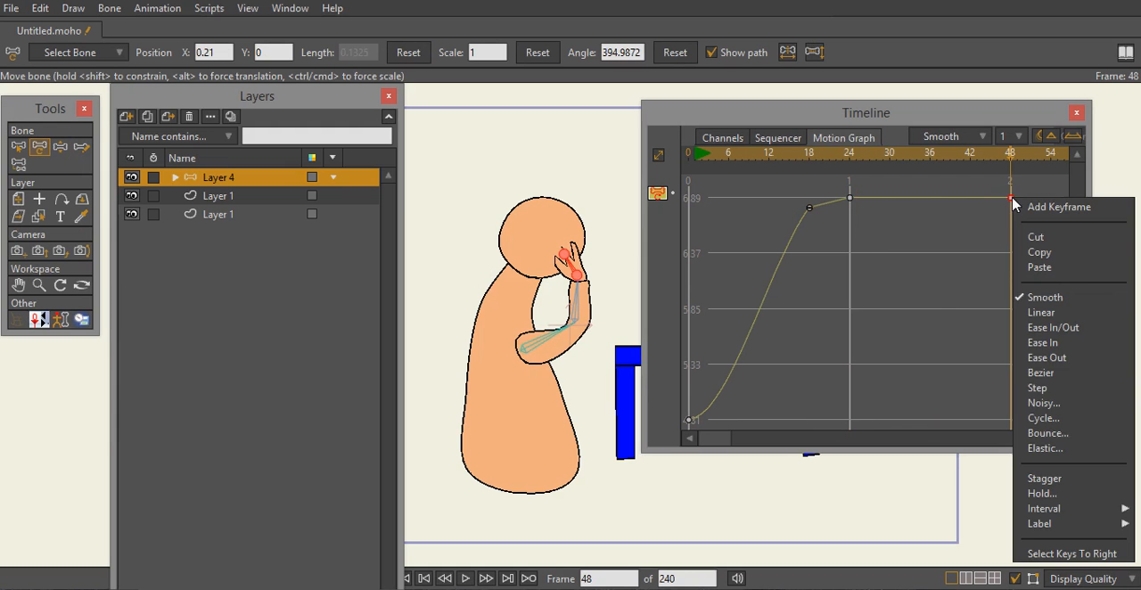
pyautogui.click(1063, 381)
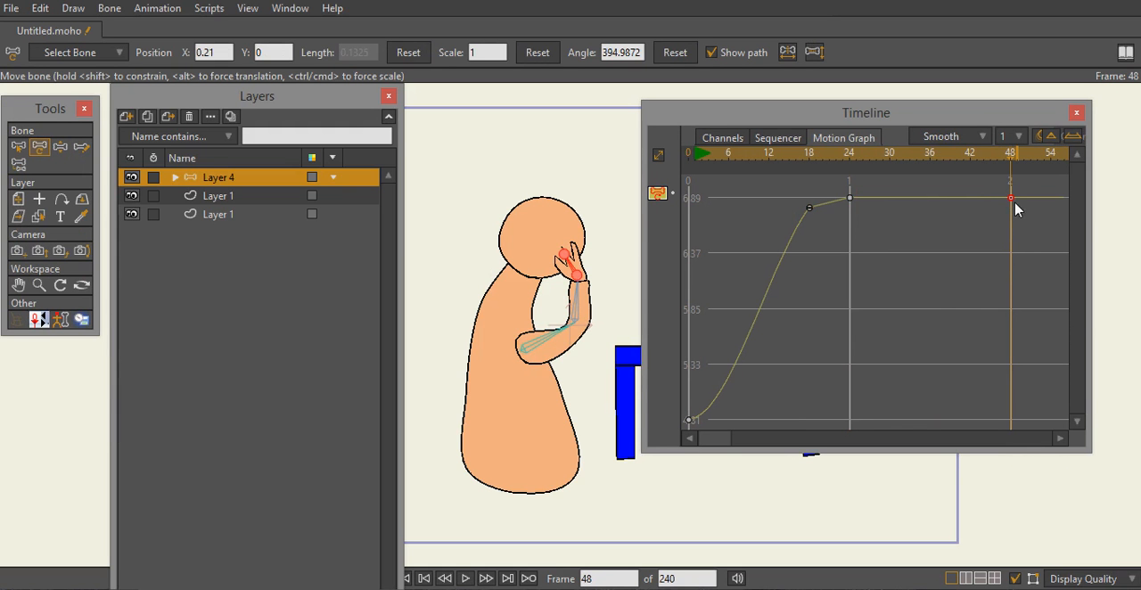
pyautogui.moveTo(1023, 250); pyautogui.dragTo(851, 198)
pyautogui.rightClick(851, 198)
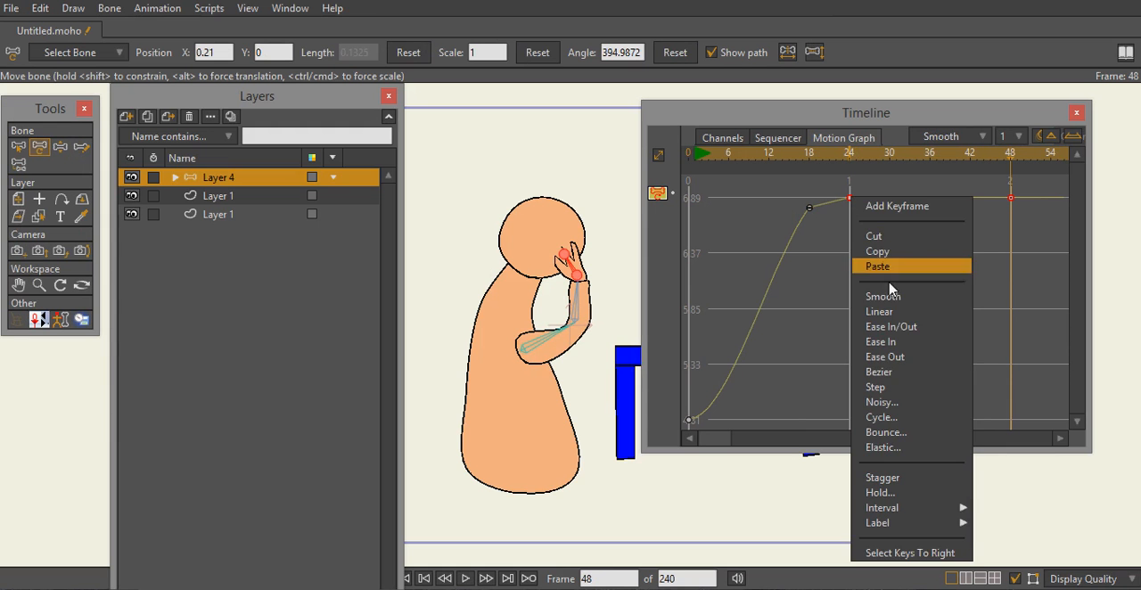
pyautogui.click(924, 372)
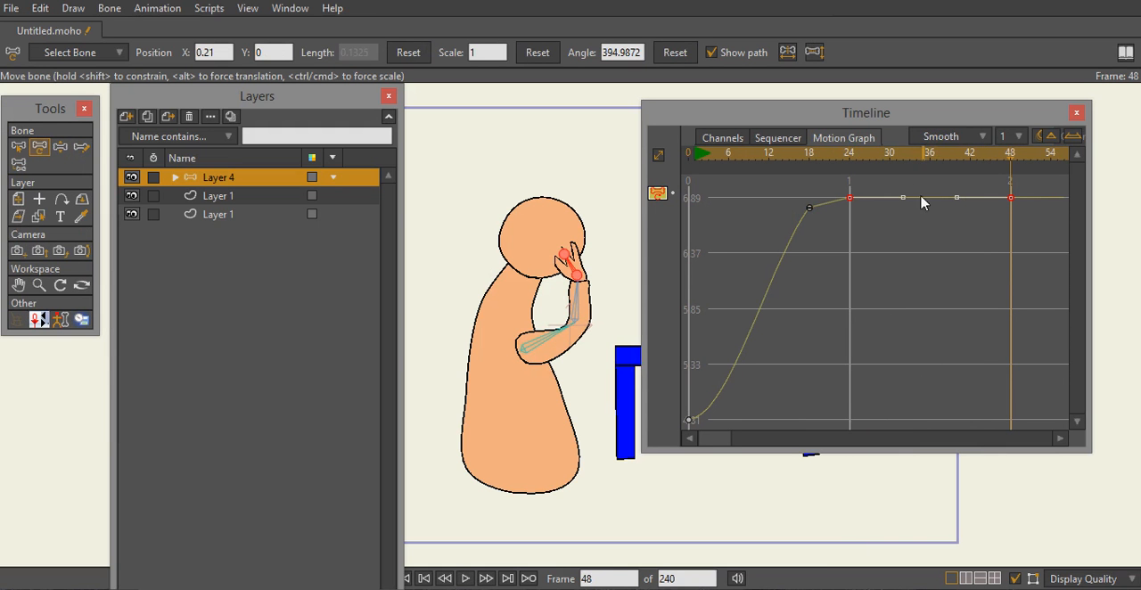
# - Pull the Bezier handle at frame 24 down and the one at frame 48 up, and scrub through the reshaped motion
pyautogui.moveTo(904, 198); pyautogui.dragTo(899, 258)
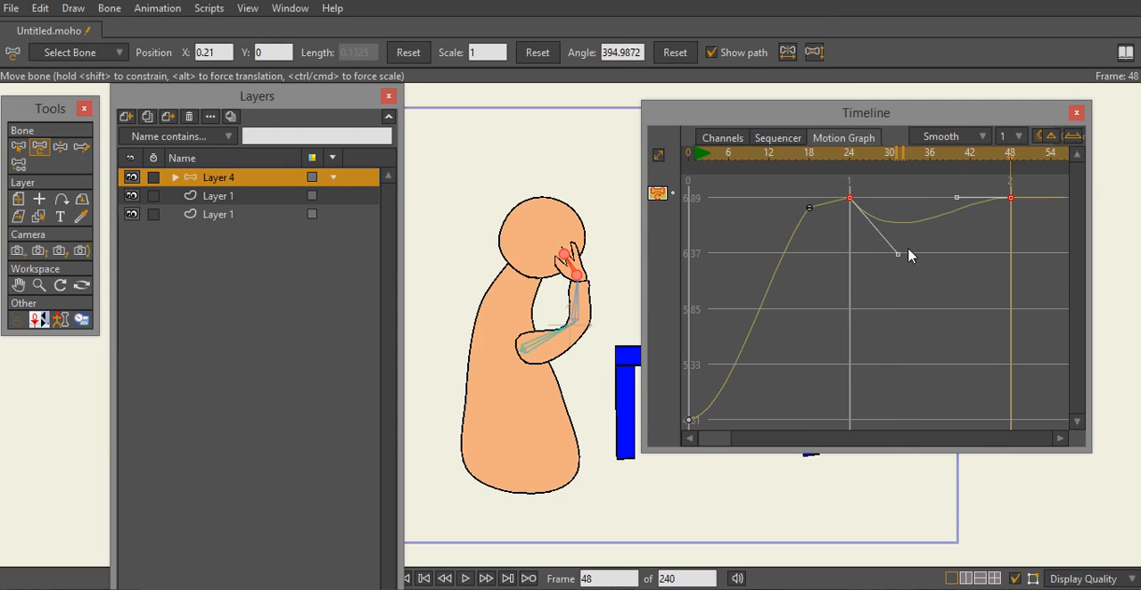
pyautogui.moveTo(959, 196); pyautogui.dragTo(914, 159)
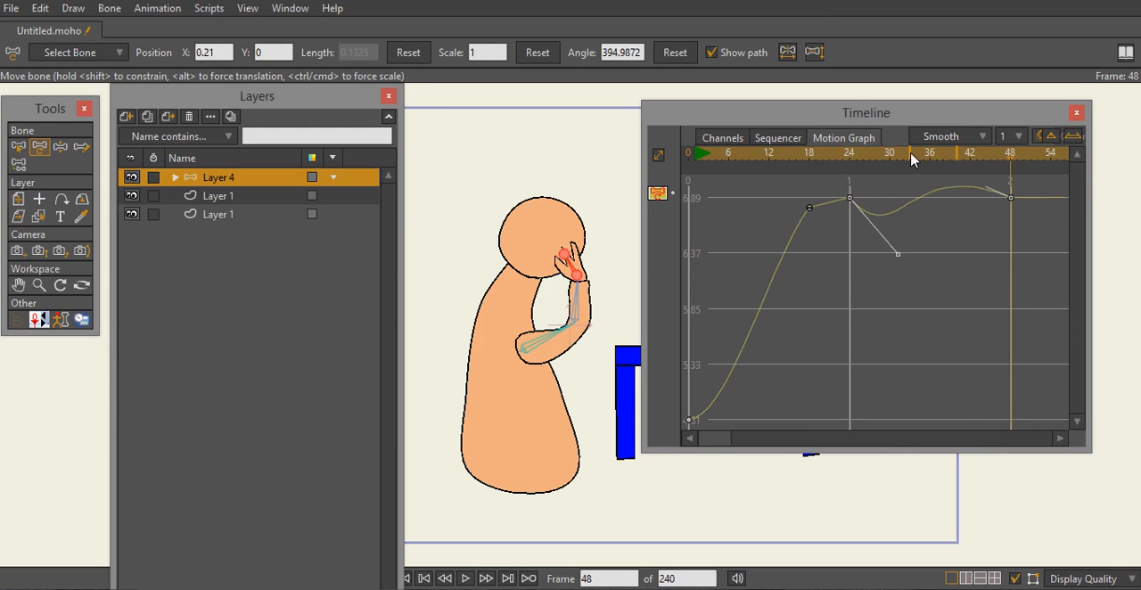
pyautogui.moveTo(1013, 161); pyautogui.dragTo(986, 227)
pyautogui.moveTo(898, 260); pyautogui.dragTo(937, 395)
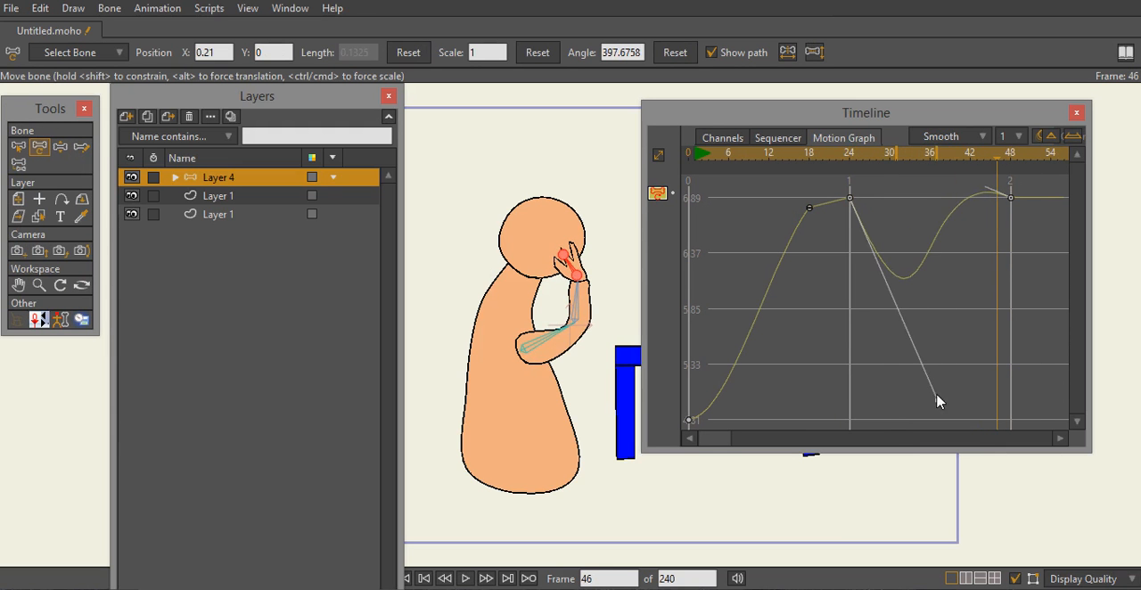
pyautogui.click(992, 159)
pyautogui.moveTo(947, 173); pyautogui.dragTo(671, 212)
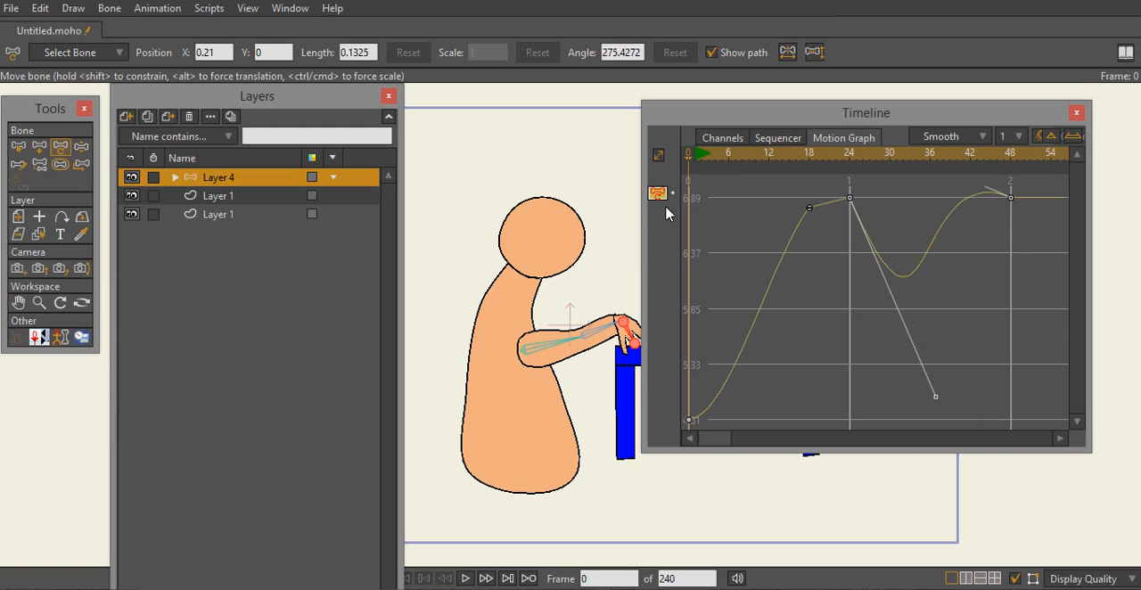
# - Delete the hand curve's keyframe at frame 48
pyautogui.rightClick(1012, 198)
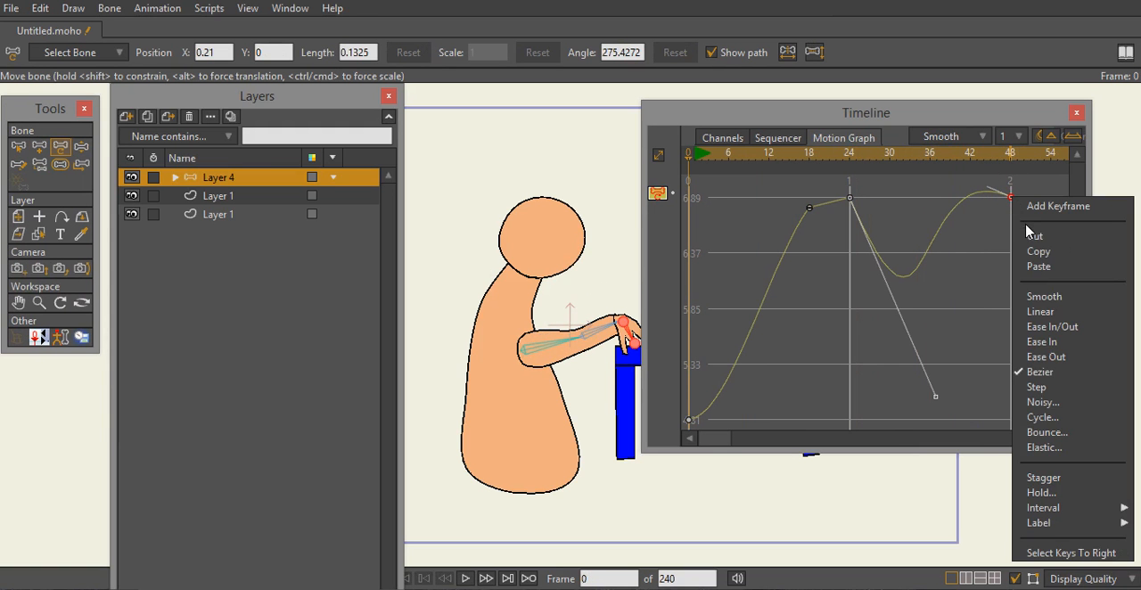
pyautogui.click(1012, 199)
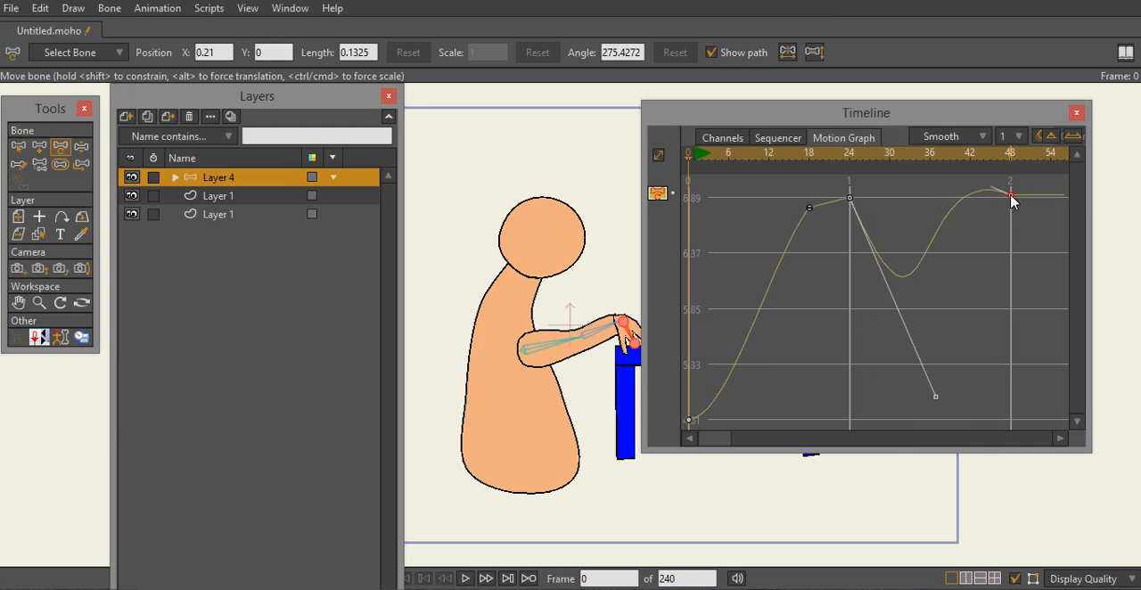
pyautogui.press('Delete')
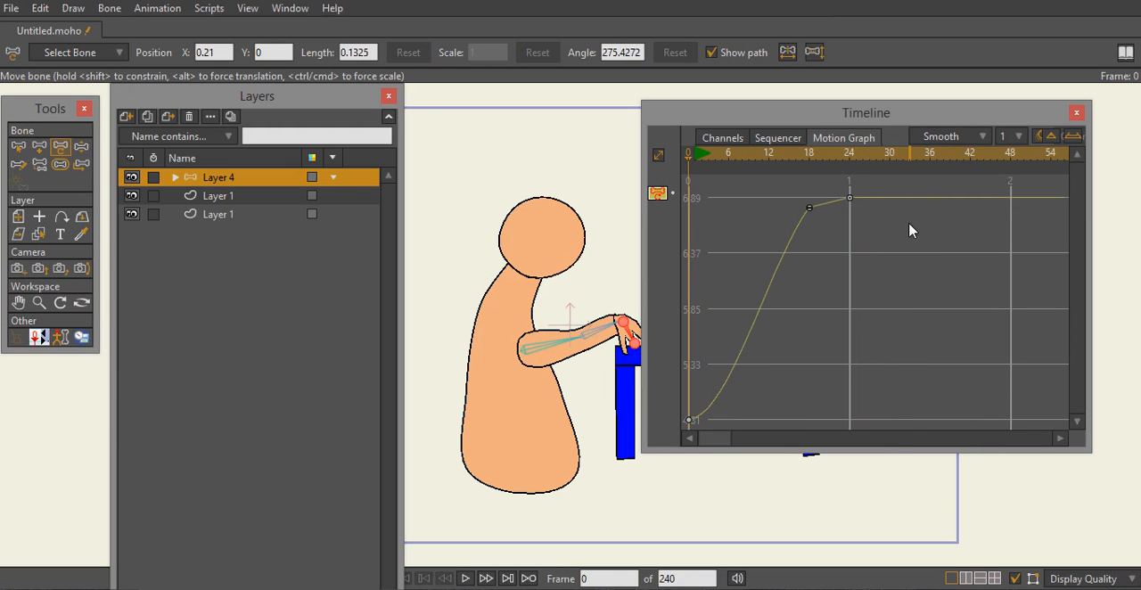
# - Set the hand curve's keyframe at frame 24 to Linear interpolation, and select it in the channels view
pyautogui.click(850, 198)
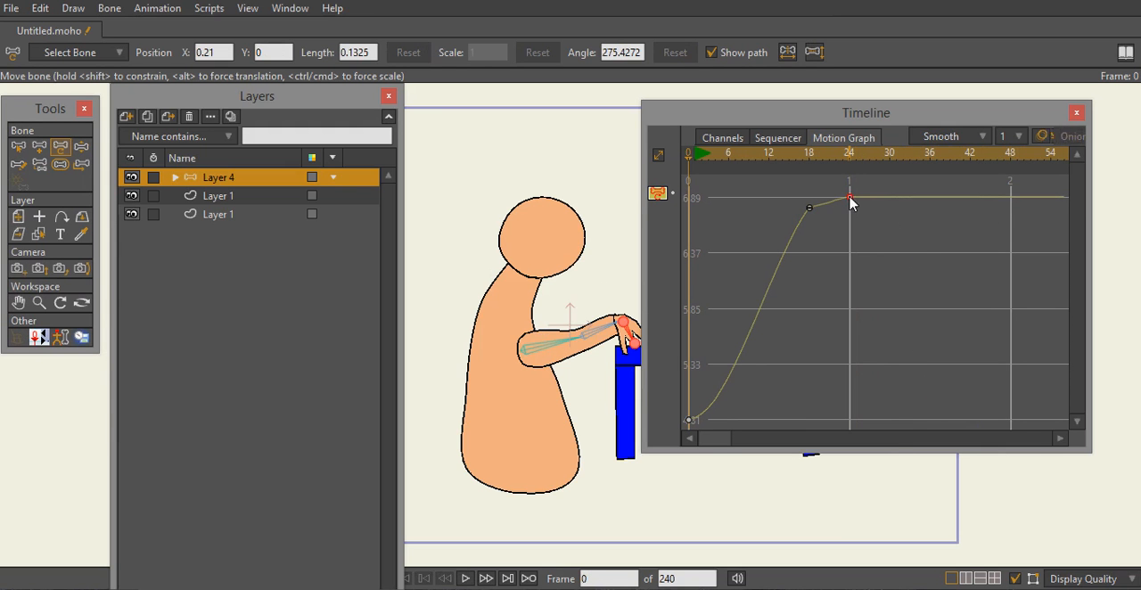
pyautogui.rightClick(850, 198)
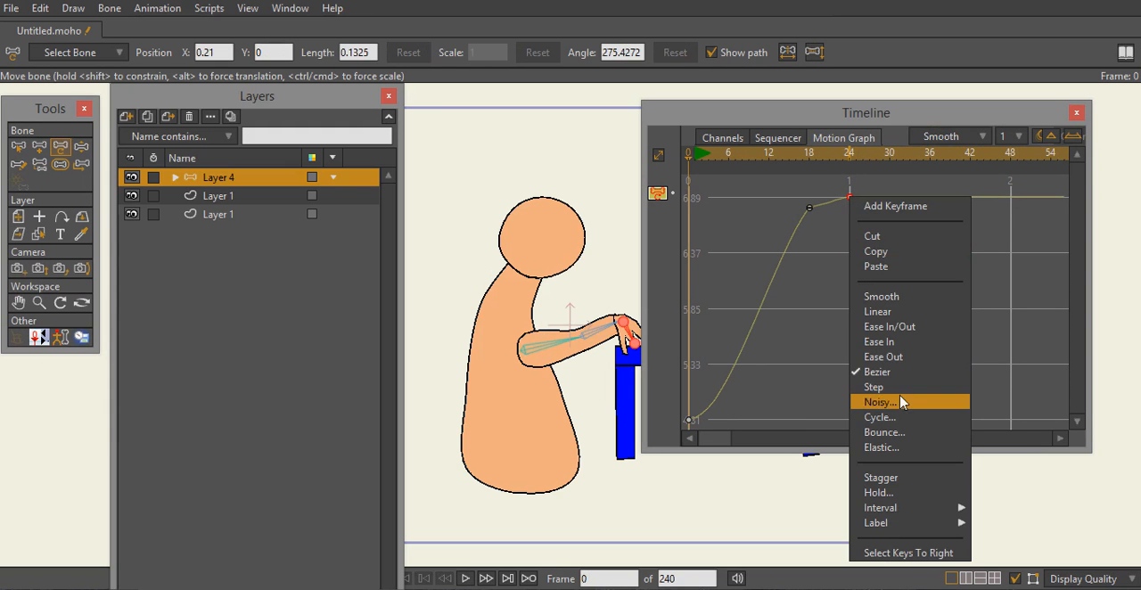
pyautogui.click(912, 316)
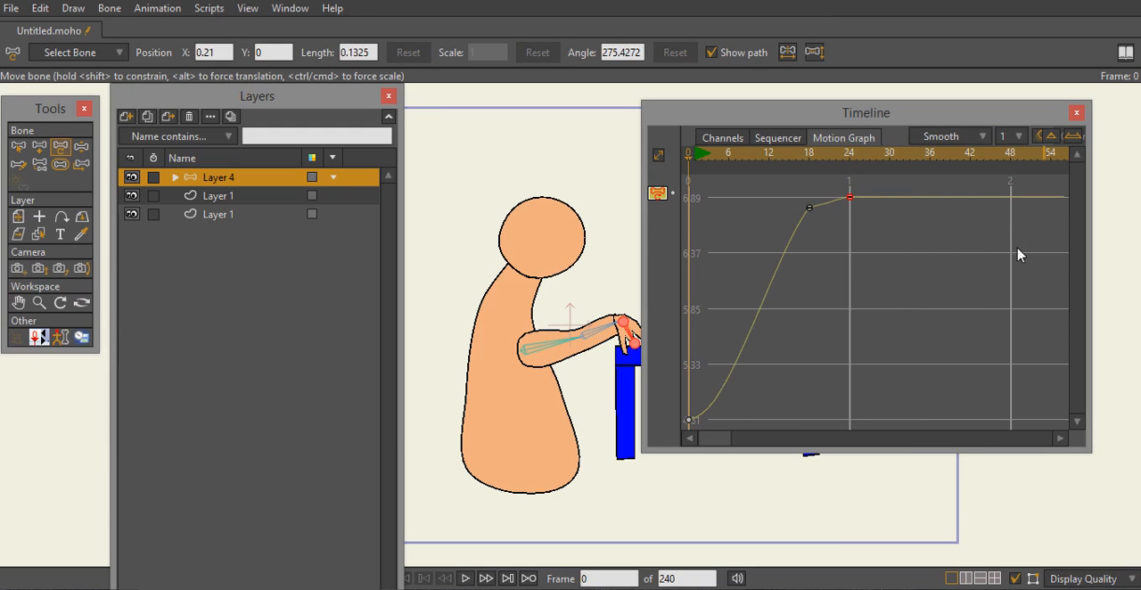
pyautogui.click(722, 139)
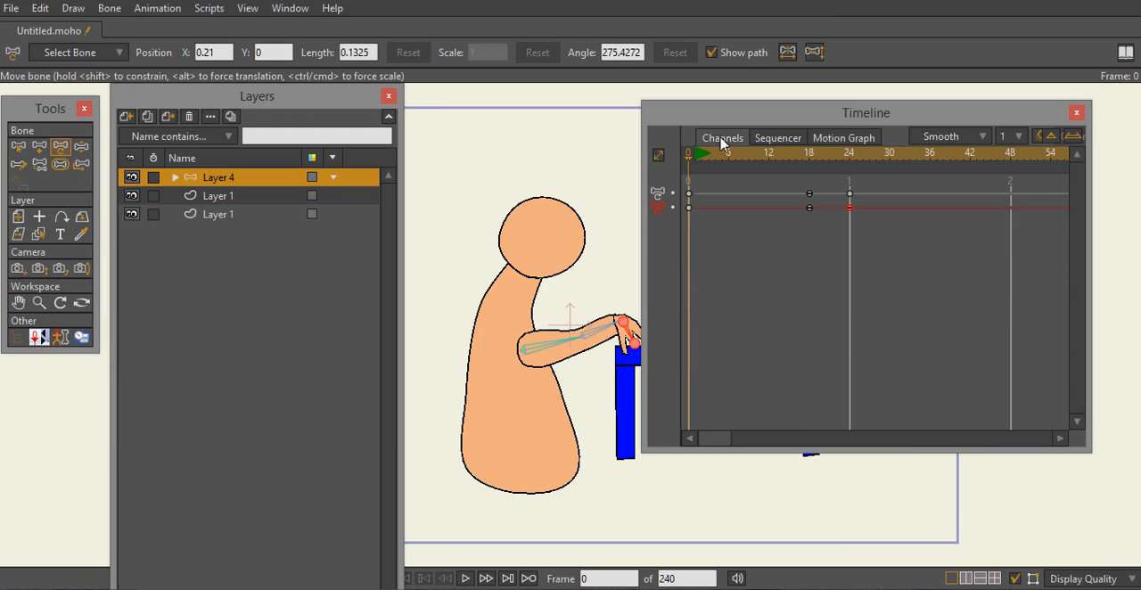
pyautogui.click(849, 207)
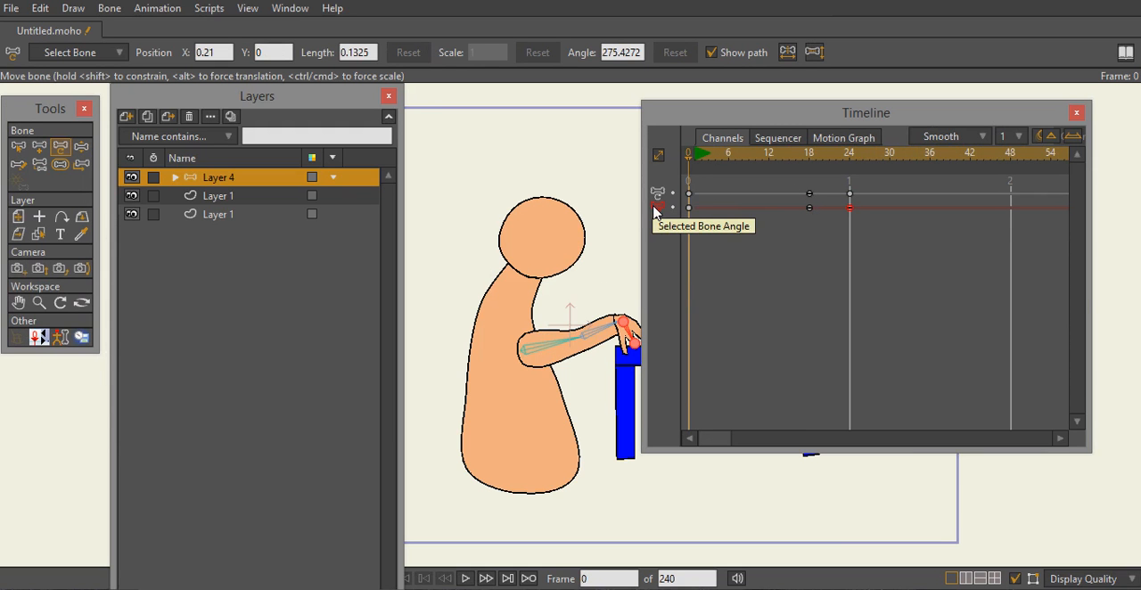
# - Select the upper arm and forearm bones in turn, and preview the arm animation from frame 0
pyautogui.click(596, 339)
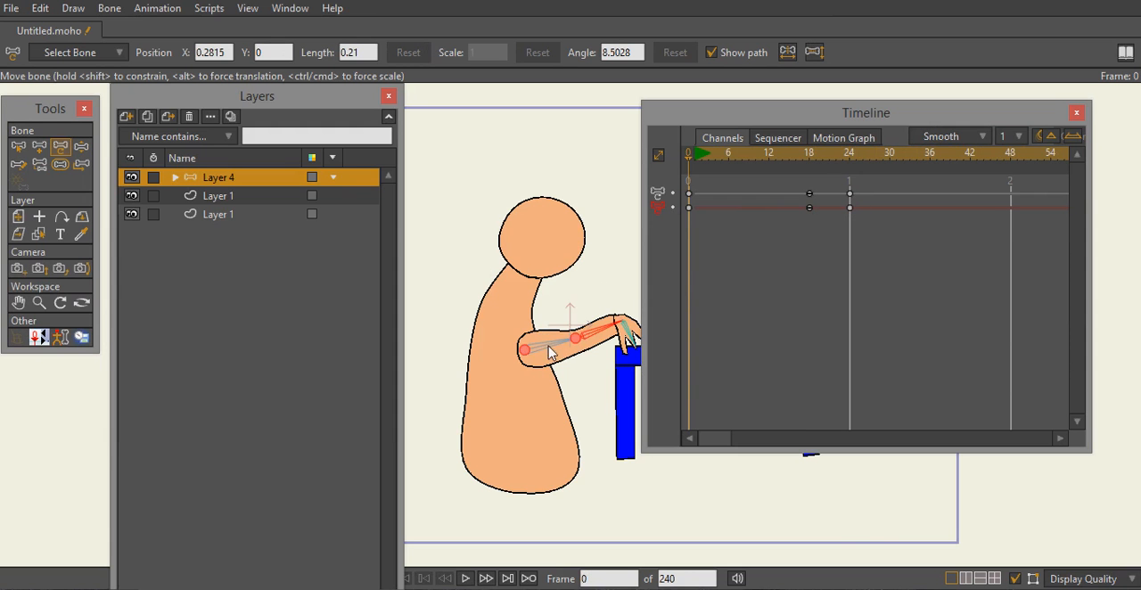
pyautogui.click(552, 350)
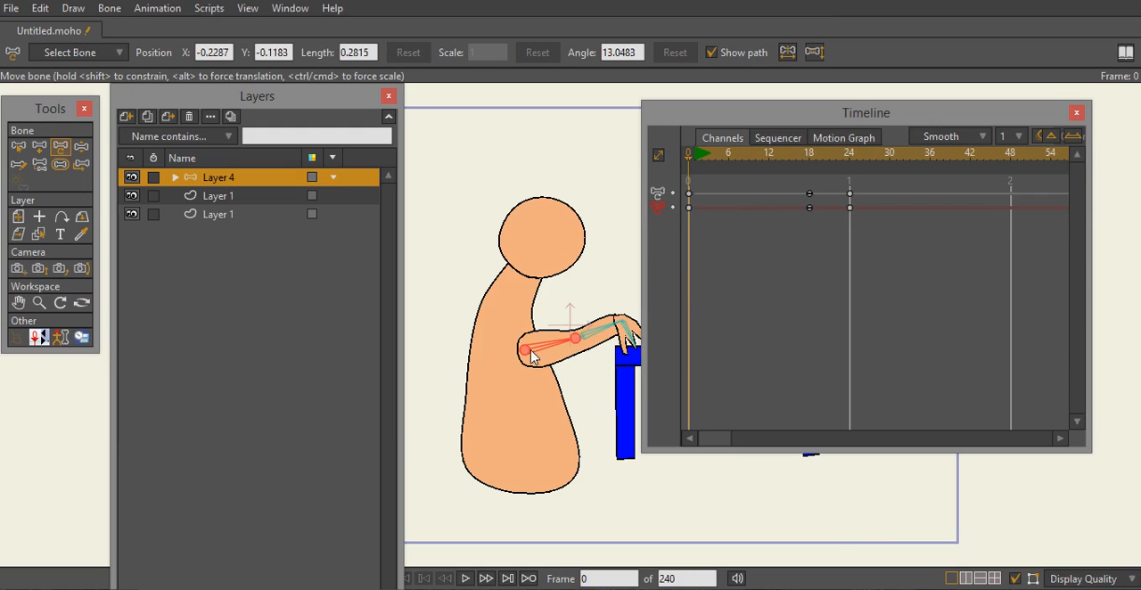
pyautogui.click(598, 331)
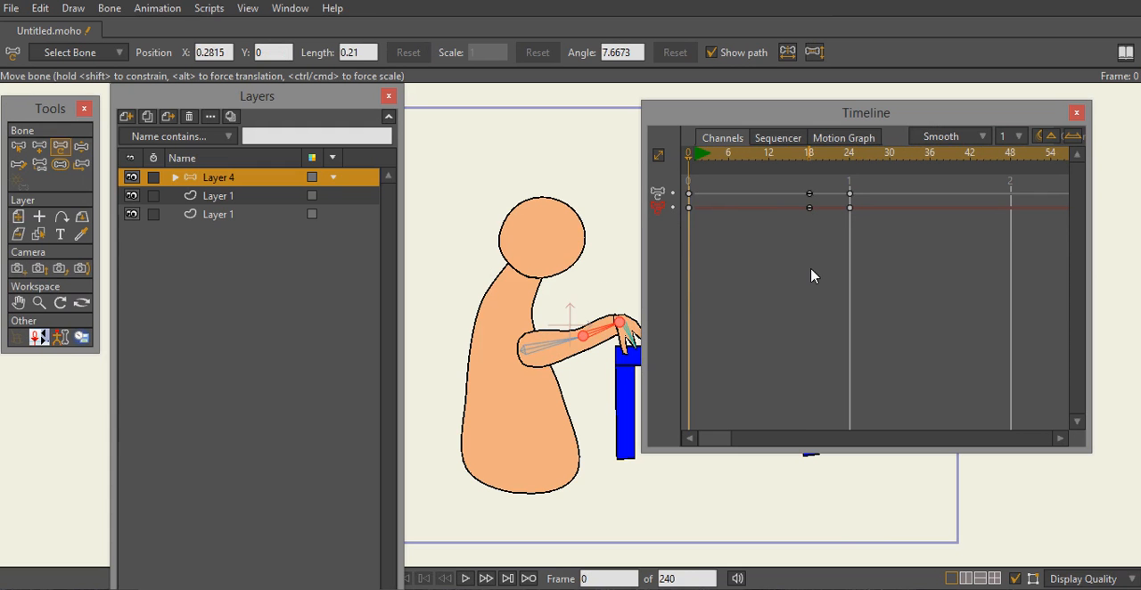
pyautogui.moveTo(686, 158); pyautogui.dragTo(672, 183)
pyautogui.click(159, 9)
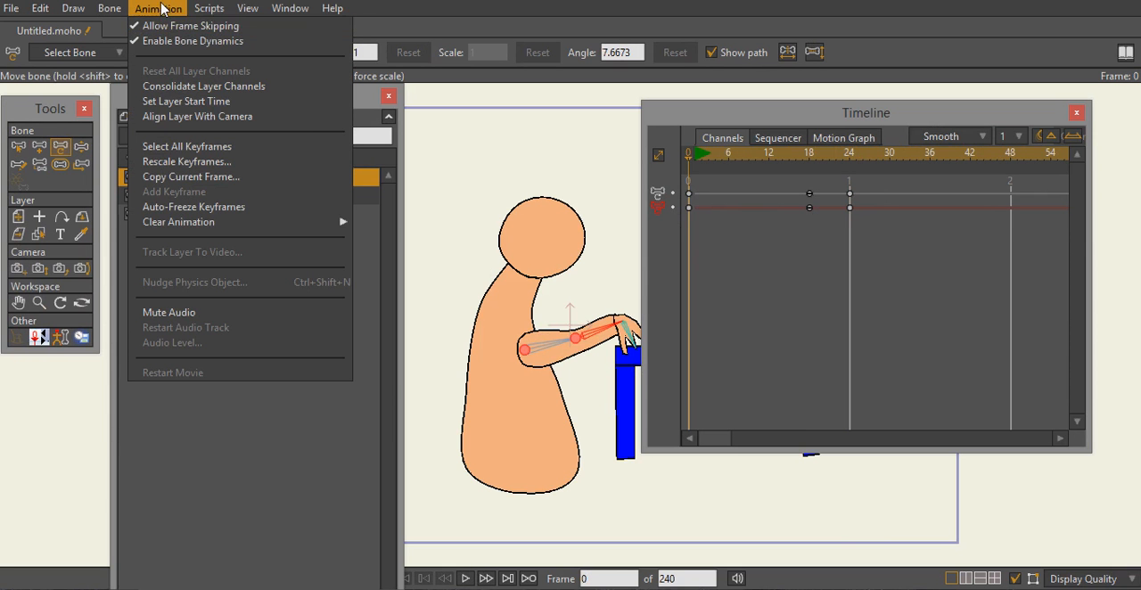
pyautogui.click(163, 9)
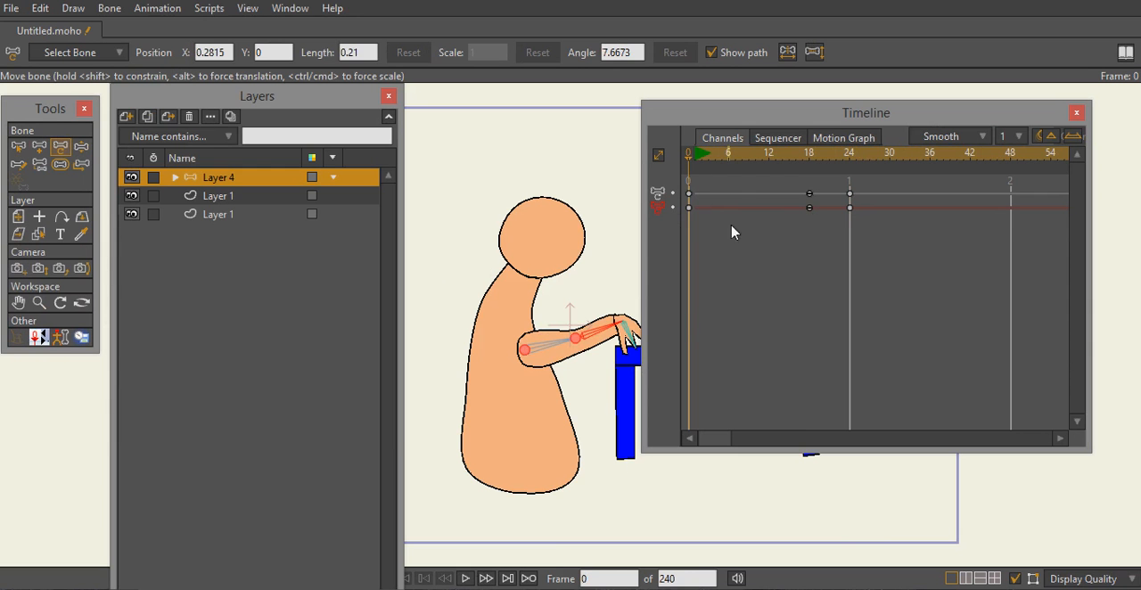
pyautogui.moveTo(688, 158); pyautogui.dragTo(645, 182)
pyautogui.click(466, 579)
pyautogui.click(466, 579)
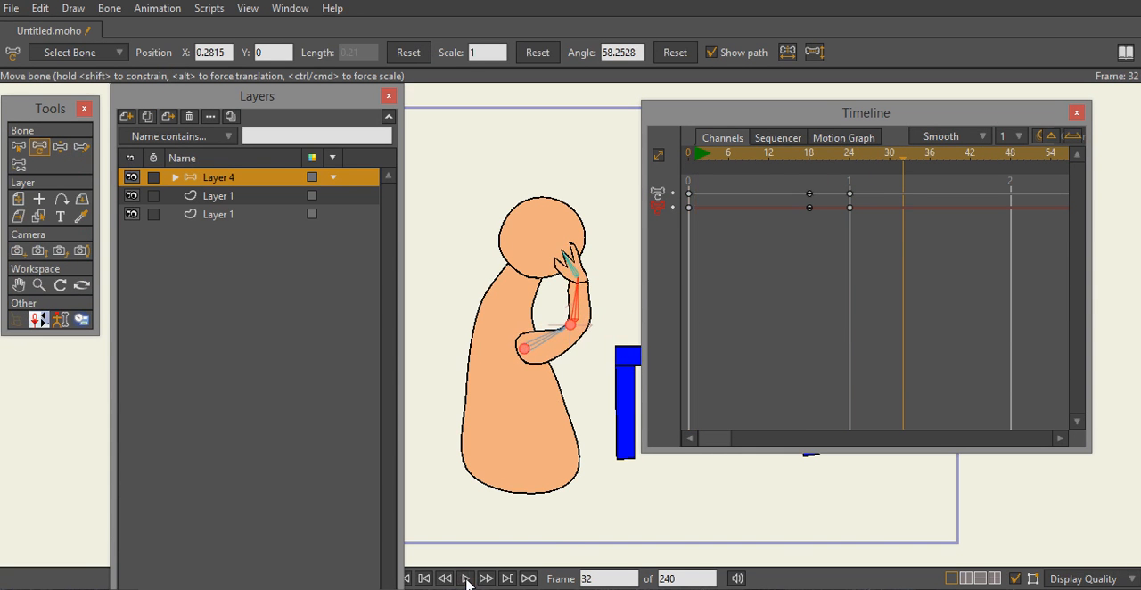
pyautogui.moveTo(904, 166); pyautogui.dragTo(660, 191)
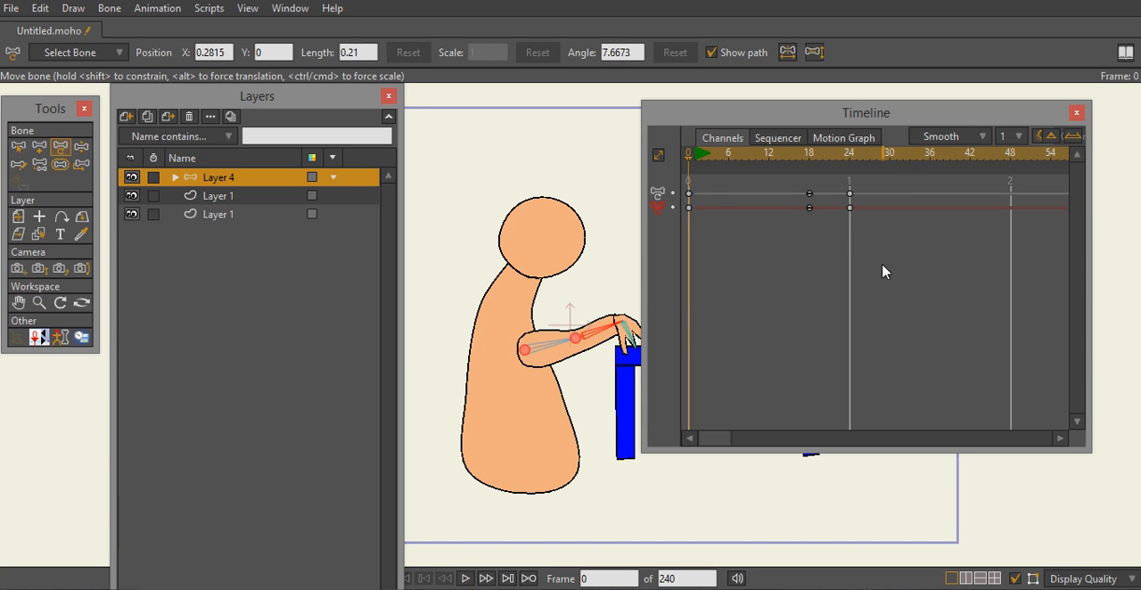
# - Compress all bone keyframes so the last ones fall at frame 12, and play the faster motion
pyautogui.moveTo(865, 238); pyautogui.dragTo(688, 190)
pyautogui.moveTo(851, 199); pyautogui.dragTo(768, 190)
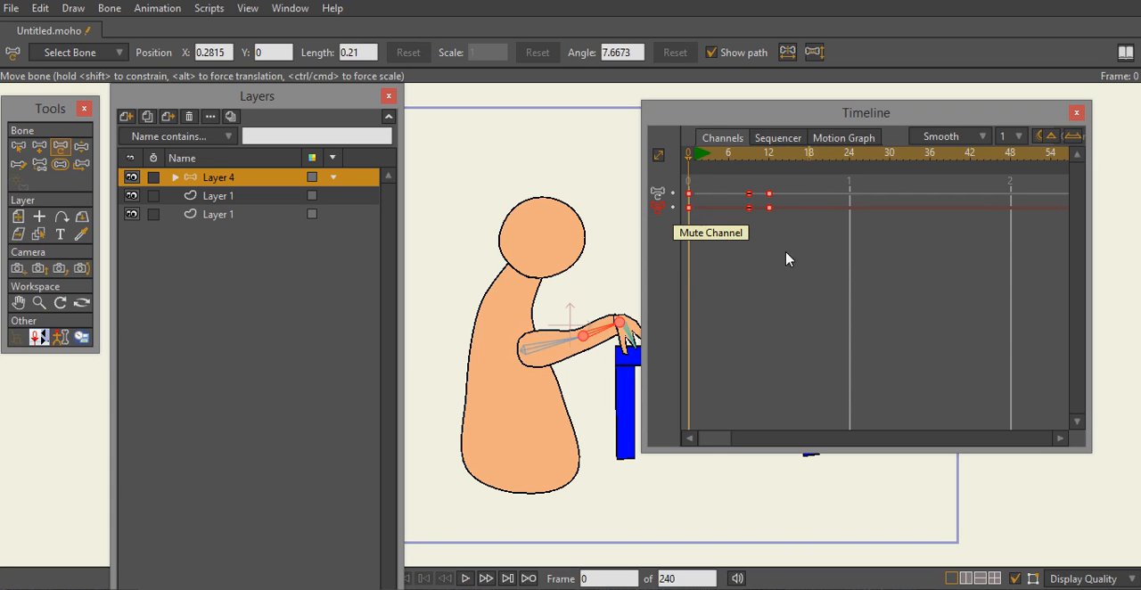
pyautogui.click(466, 579)
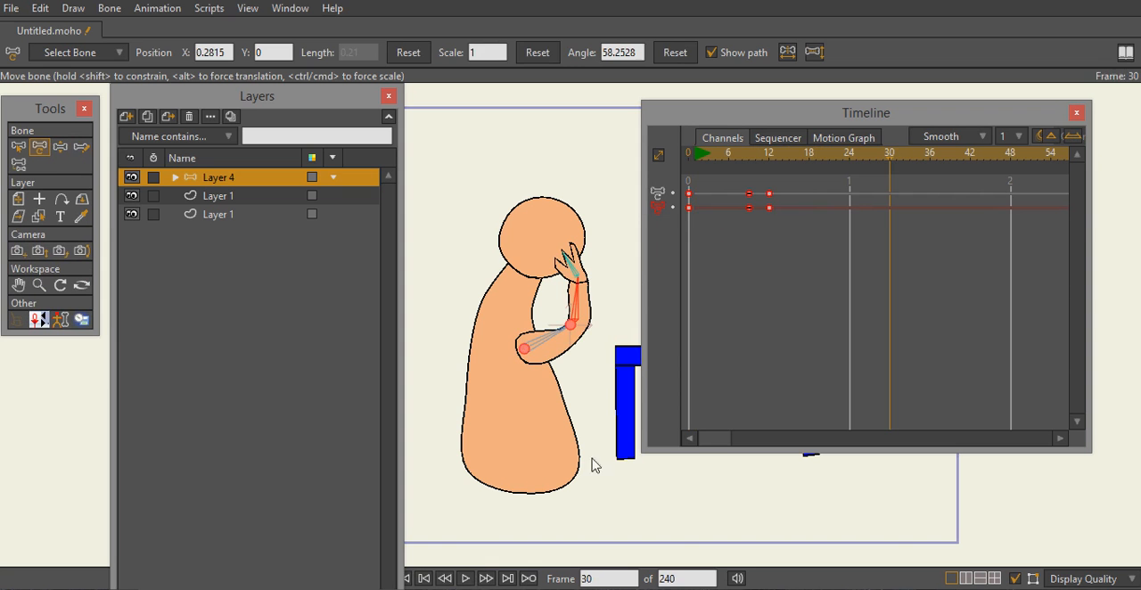
pyautogui.moveTo(887, 162); pyautogui.dragTo(660, 179)
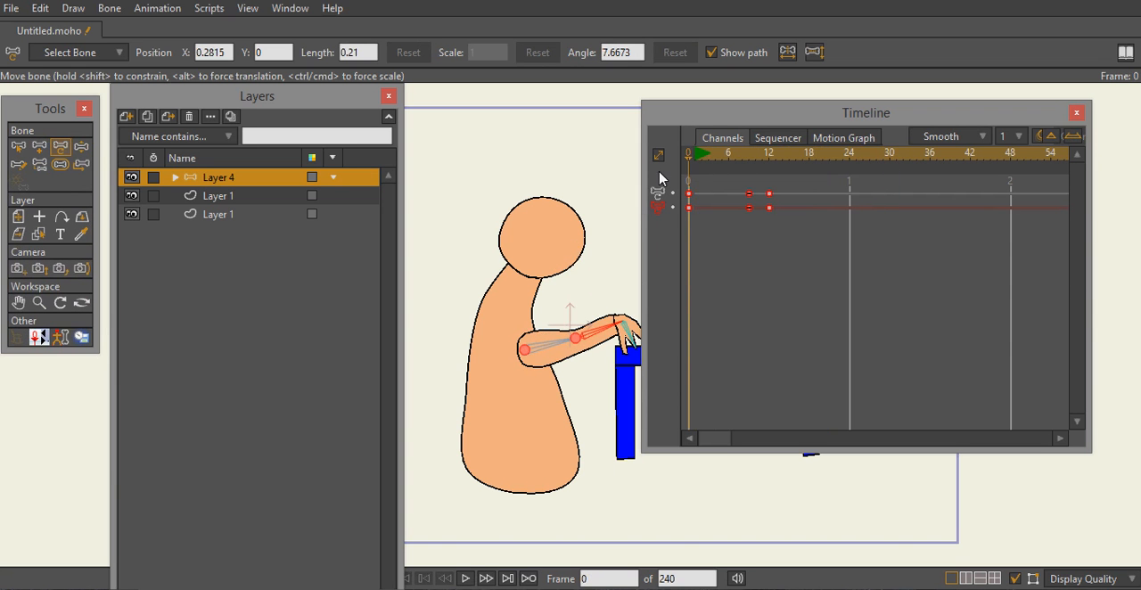
# - Rescale all bone keyframes so the last ones fall at frame 18, and play the motion
pyautogui.moveTo(792, 240); pyautogui.dragTo(685, 180)
pyautogui.moveTo(768, 188); pyautogui.dragTo(850, 200)
pyautogui.moveTo(850, 204); pyautogui.dragTo(807, 200)
pyautogui.click(485, 578)
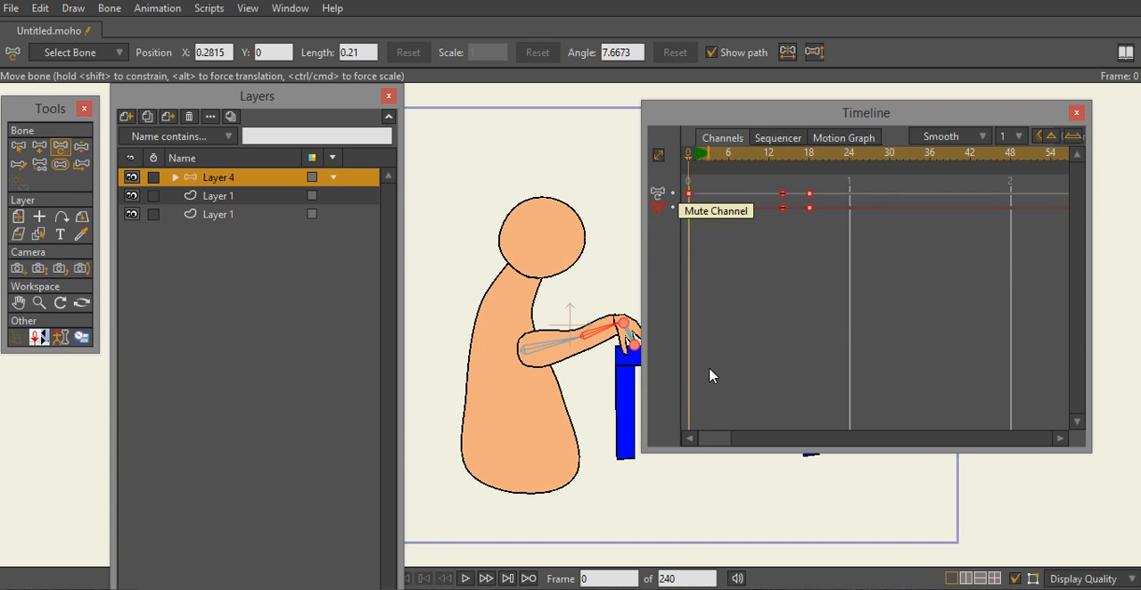
pyautogui.click(467, 578)
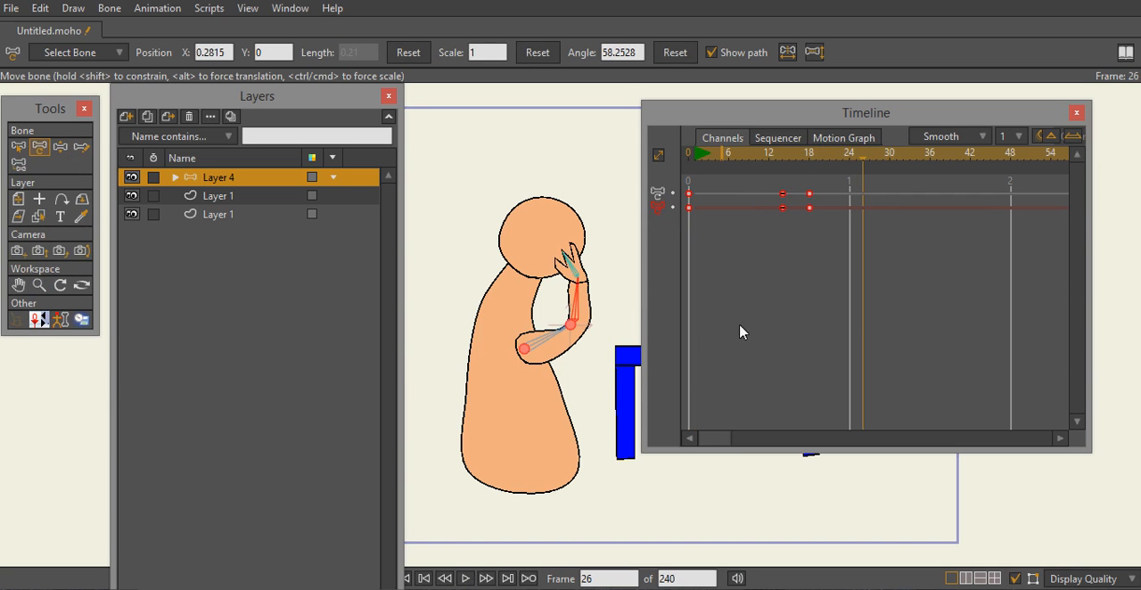
# - Rescale all bone keyframes so the last ones fall at frame 15, and play from frame 0
pyautogui.moveTo(833, 233); pyautogui.dragTo(686, 184)
pyautogui.moveTo(810, 201); pyautogui.dragTo(793, 202)
pyautogui.moveTo(874, 163); pyautogui.dragTo(789, 174)
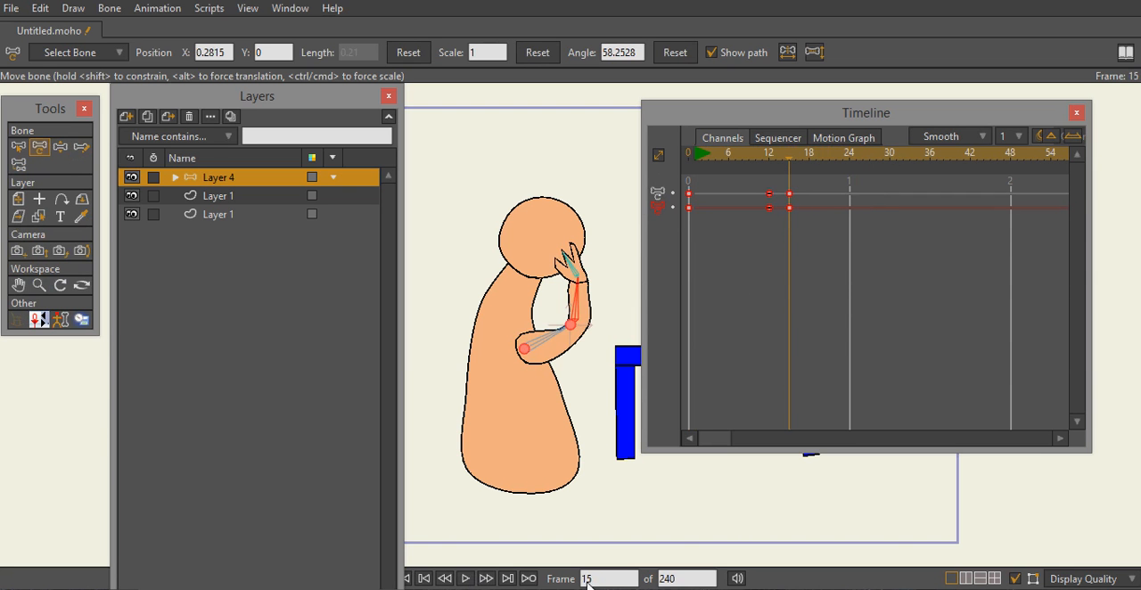
pyautogui.moveTo(789, 164); pyautogui.dragTo(636, 173)
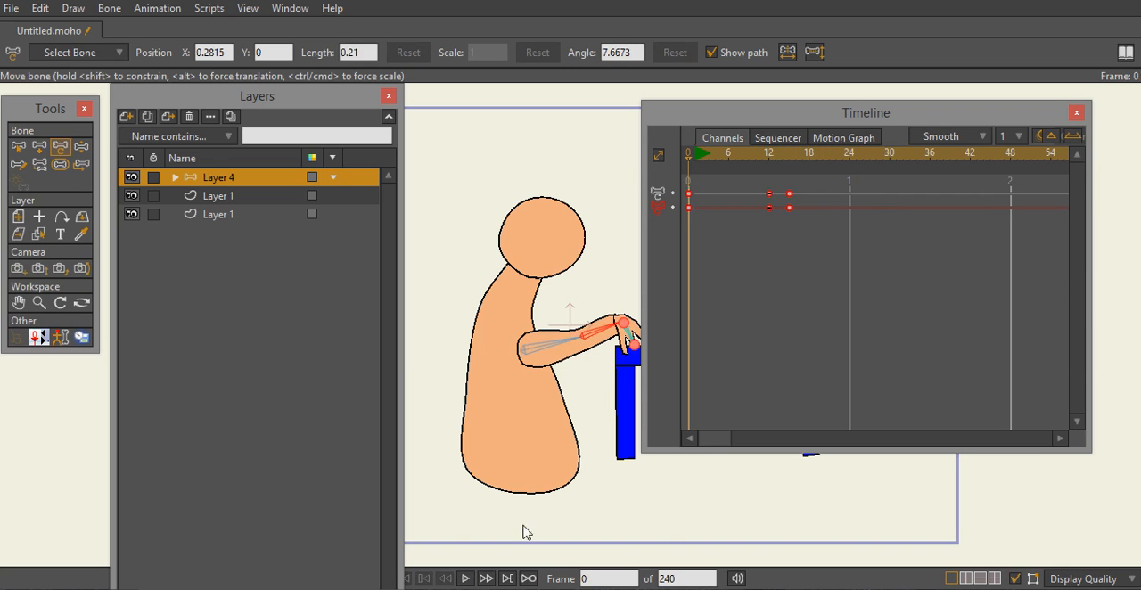
pyautogui.click(465, 579)
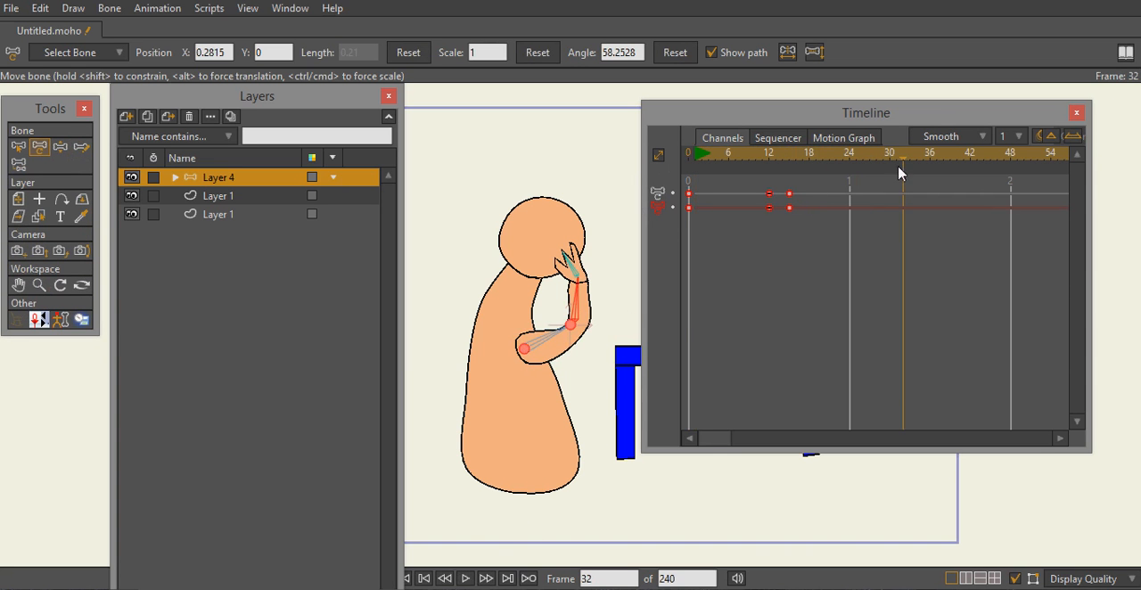
# - Rescale all bone keyframes so the last ones fall at frame 17, and review the motion by playing and scrubbing
pyautogui.moveTo(813, 249); pyautogui.dragTo(691, 194)
pyautogui.moveTo(789, 201); pyautogui.dragTo(803, 201)
pyautogui.moveTo(906, 165); pyautogui.dragTo(689, 153)
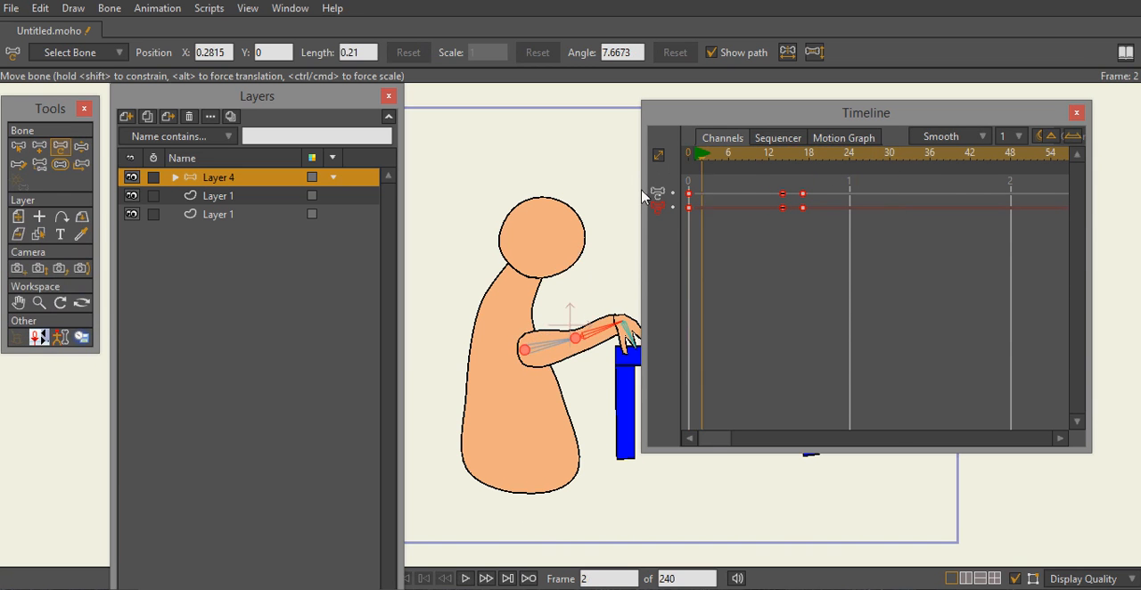
pyautogui.click(465, 579)
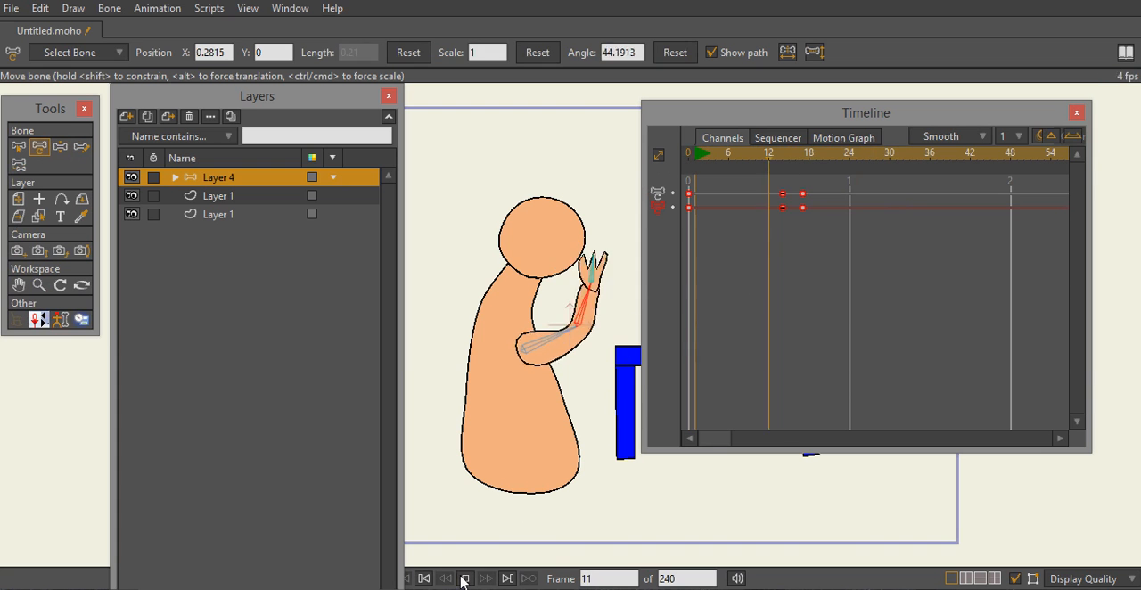
pyautogui.click(464, 580)
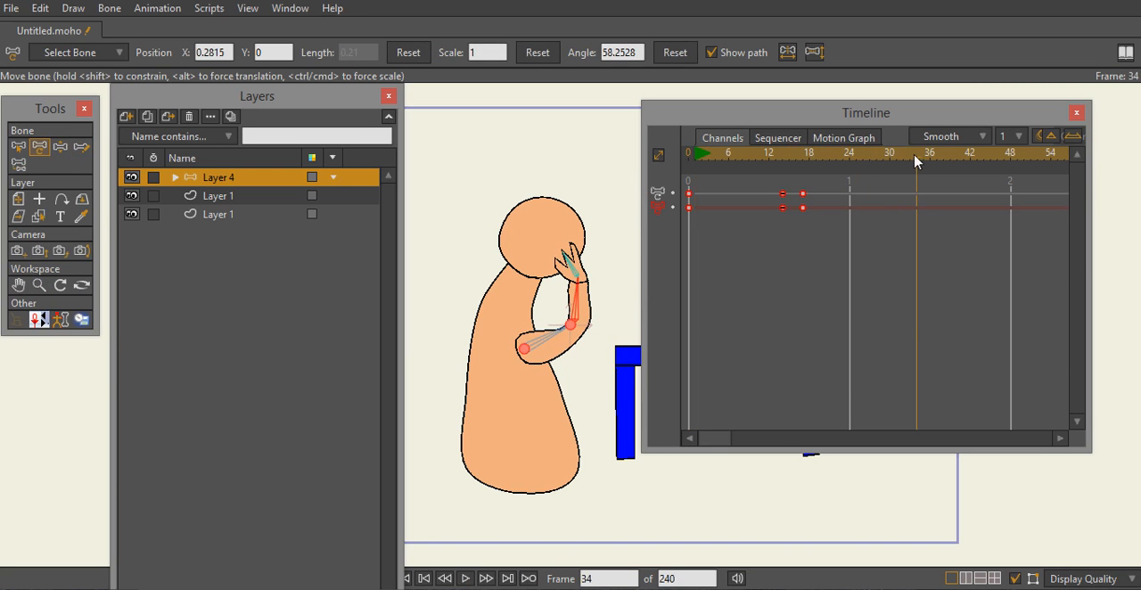
pyautogui.moveTo(896, 170); pyautogui.dragTo(804, 182)
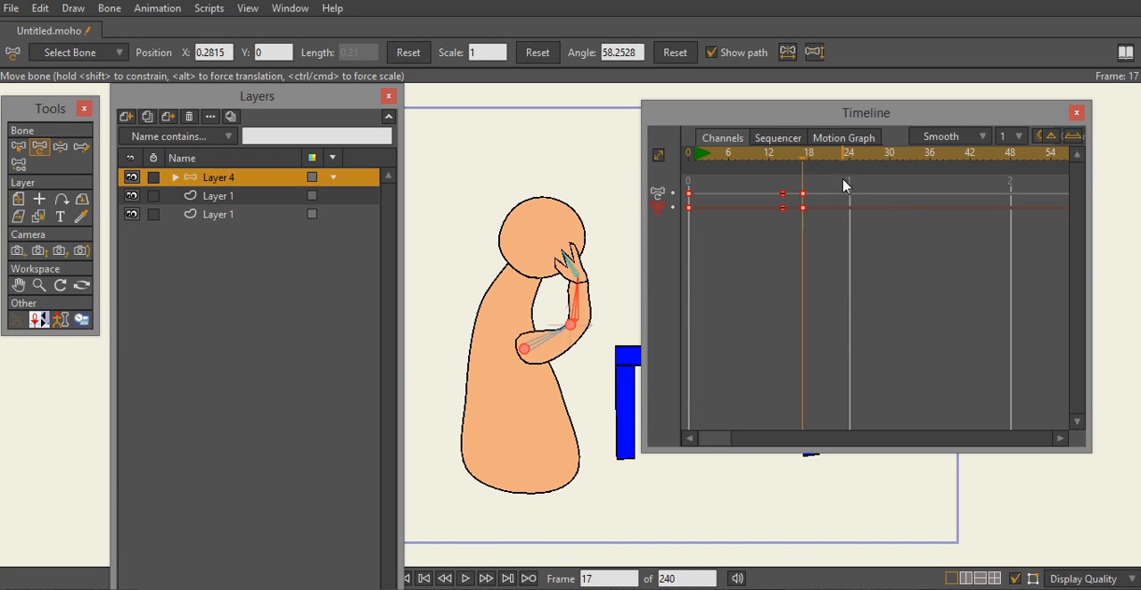
pyautogui.moveTo(806, 169); pyautogui.dragTo(685, 181)
pyautogui.moveTo(760, 181); pyautogui.dragTo(677, 187)
# - At frame 30, pose the upper arm, forearm and hand bones so the arm lowers away from the face
pyautogui.click(850, 192)
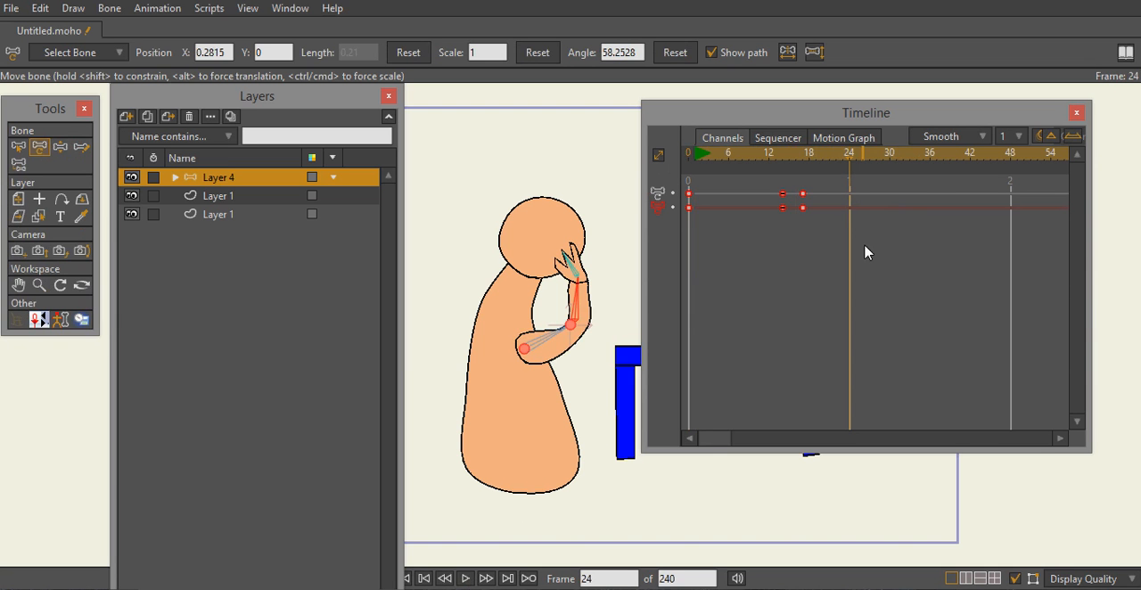
pyautogui.moveTo(850, 157); pyautogui.dragTo(805, 184)
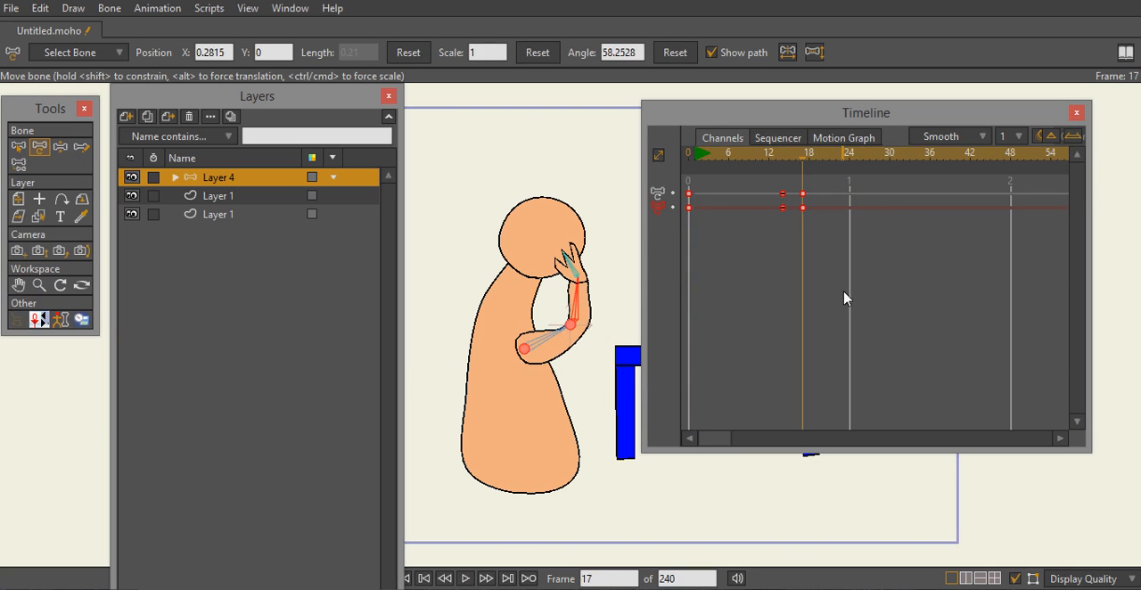
pyautogui.moveTo(804, 162); pyautogui.dragTo(892, 174)
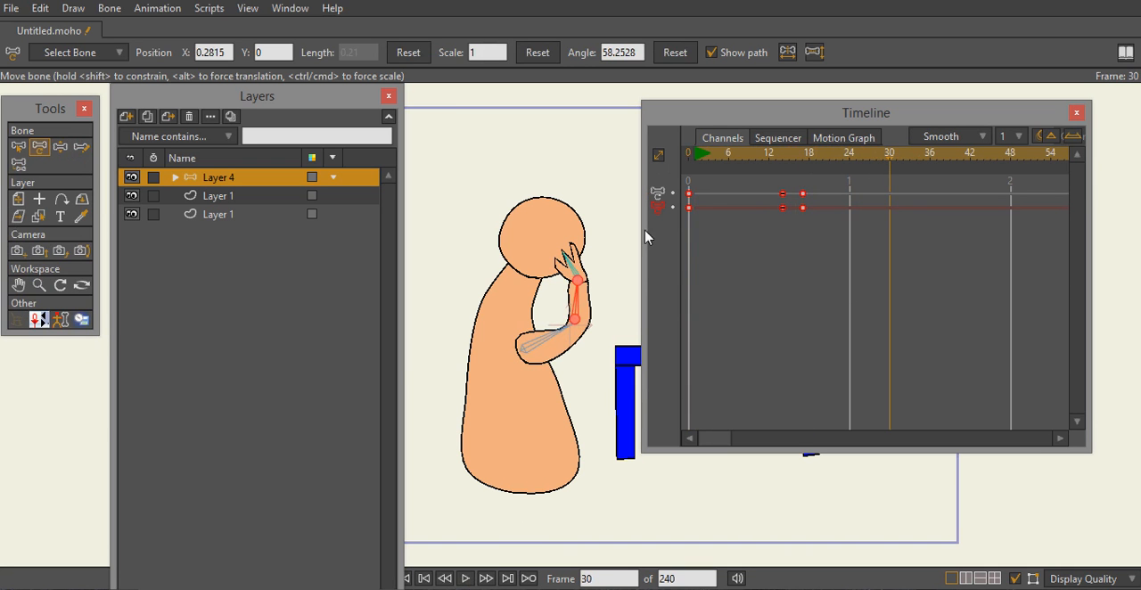
pyautogui.moveTo(557, 337); pyautogui.dragTo(564, 355)
pyautogui.moveTo(601, 305); pyautogui.dragTo(617, 307)
pyautogui.click(618, 305)
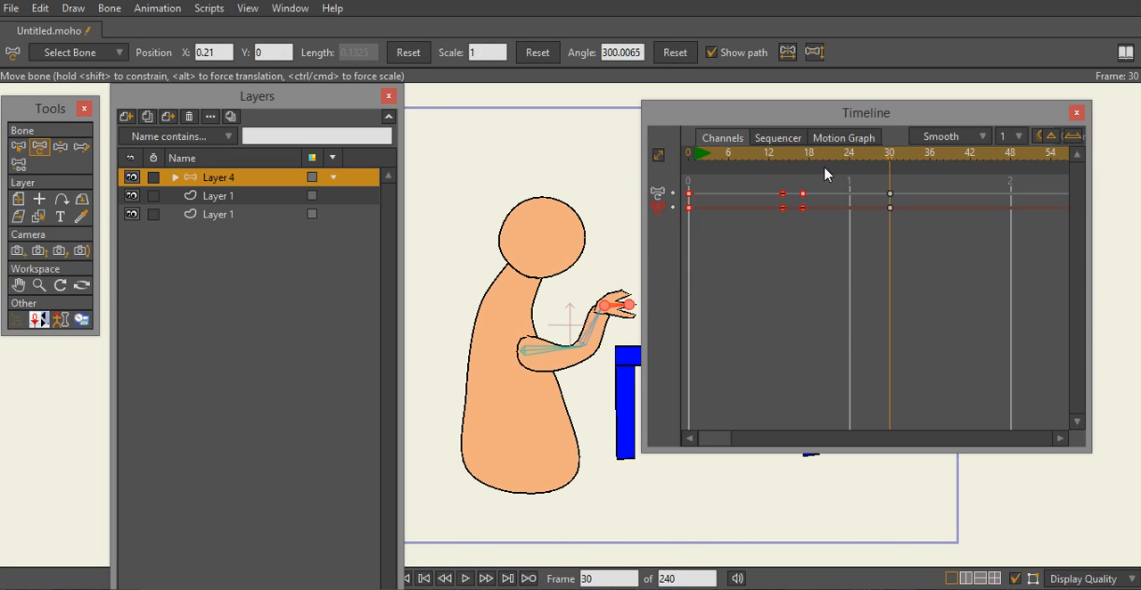
# - Play the raising and lowering motion, and move the frame 30 keyframes to frame 24
pyautogui.moveTo(892, 161); pyautogui.dragTo(623, 219)
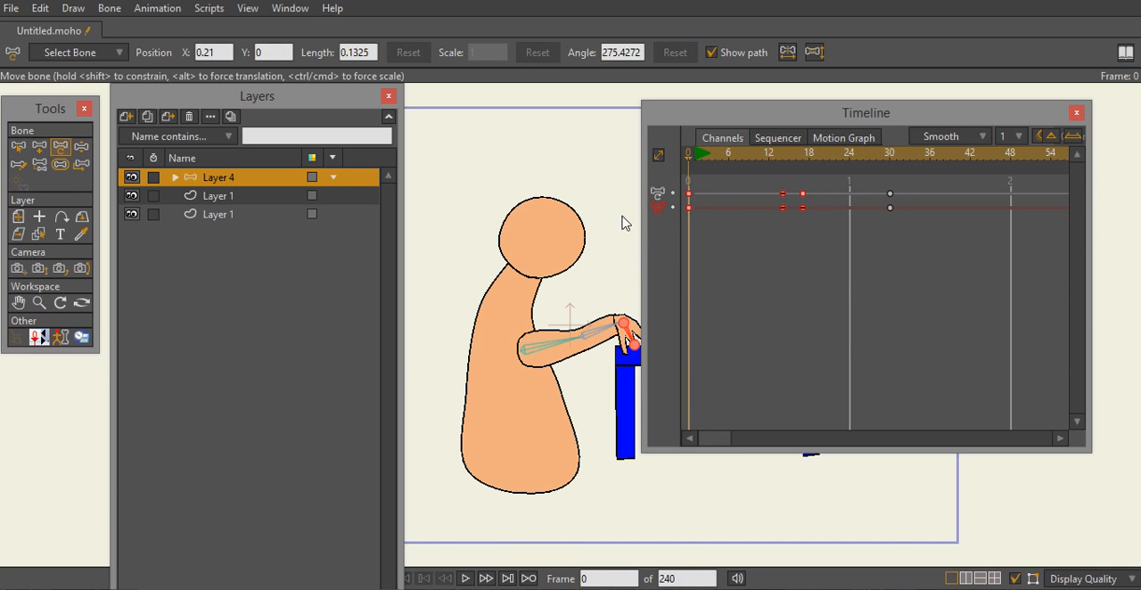
pyautogui.click(465, 579)
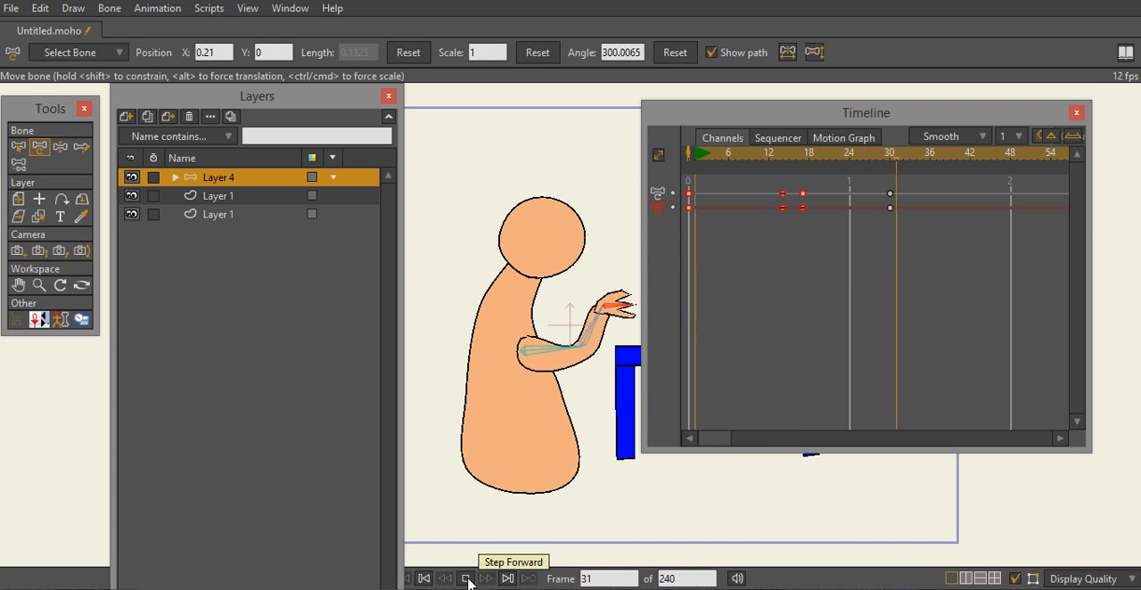
pyautogui.click(465, 579)
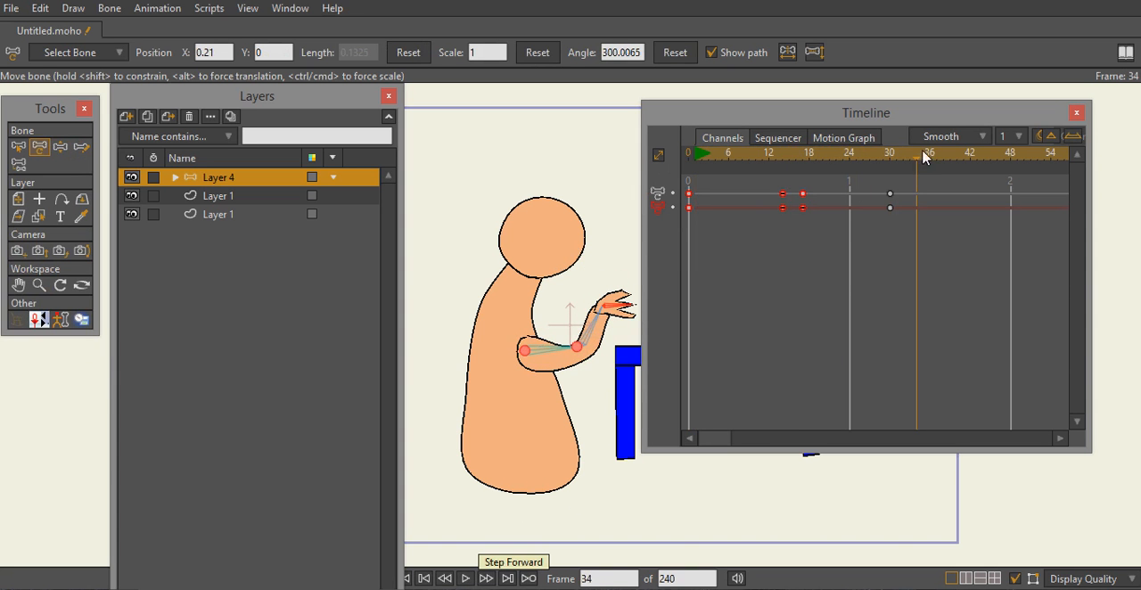
pyautogui.moveTo(918, 160); pyautogui.dragTo(892, 178)
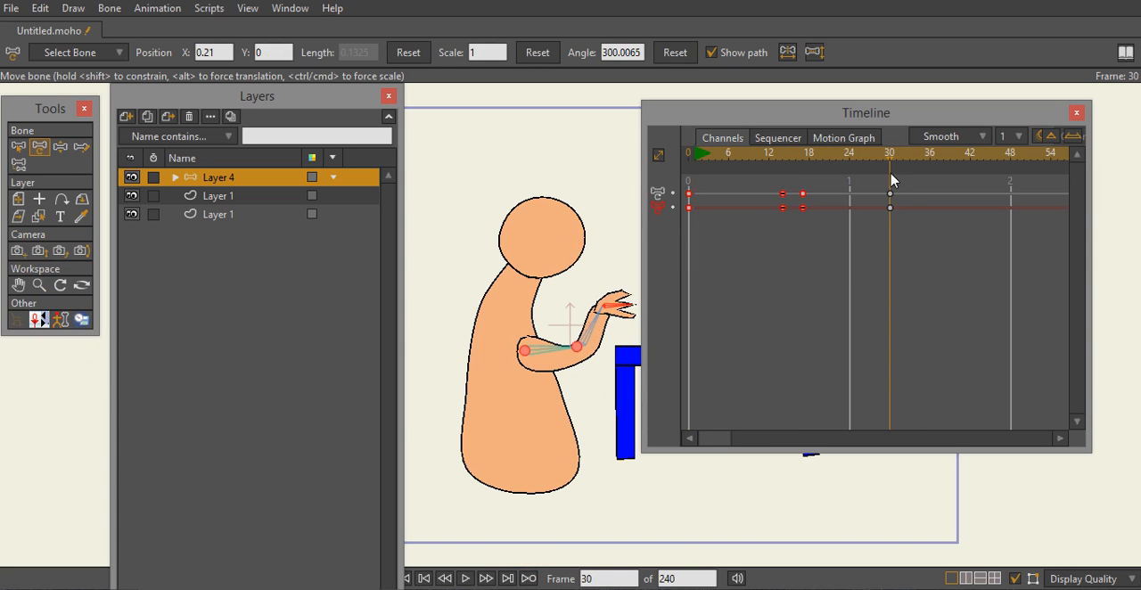
pyautogui.moveTo(896, 261); pyautogui.dragTo(816, 187)
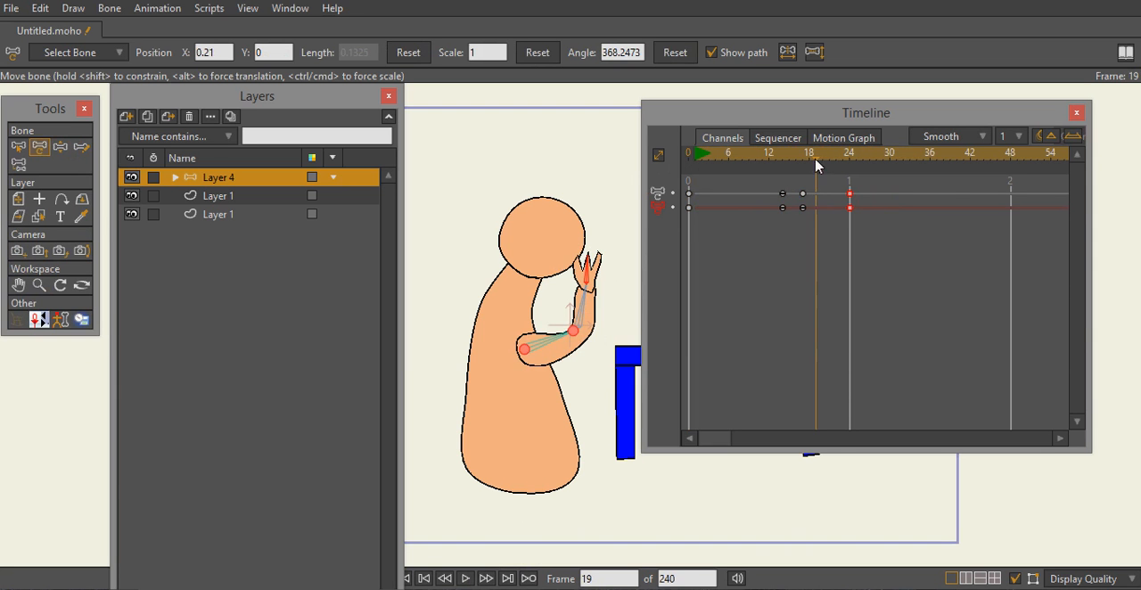
# - Add a keyframe at frame 20 and bend the hand bone there toward the face
pyautogui.click(825, 166)
pyautogui.rightClick(825, 184)
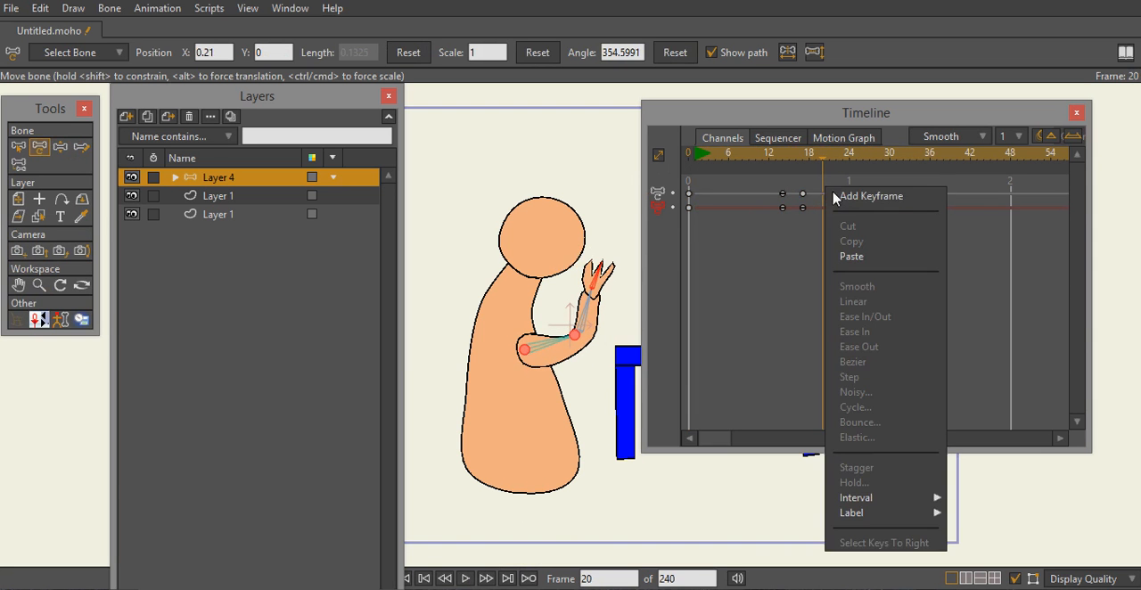
pyautogui.click(849, 199)
pyautogui.click(597, 284)
pyautogui.moveTo(597, 282); pyautogui.dragTo(575, 286)
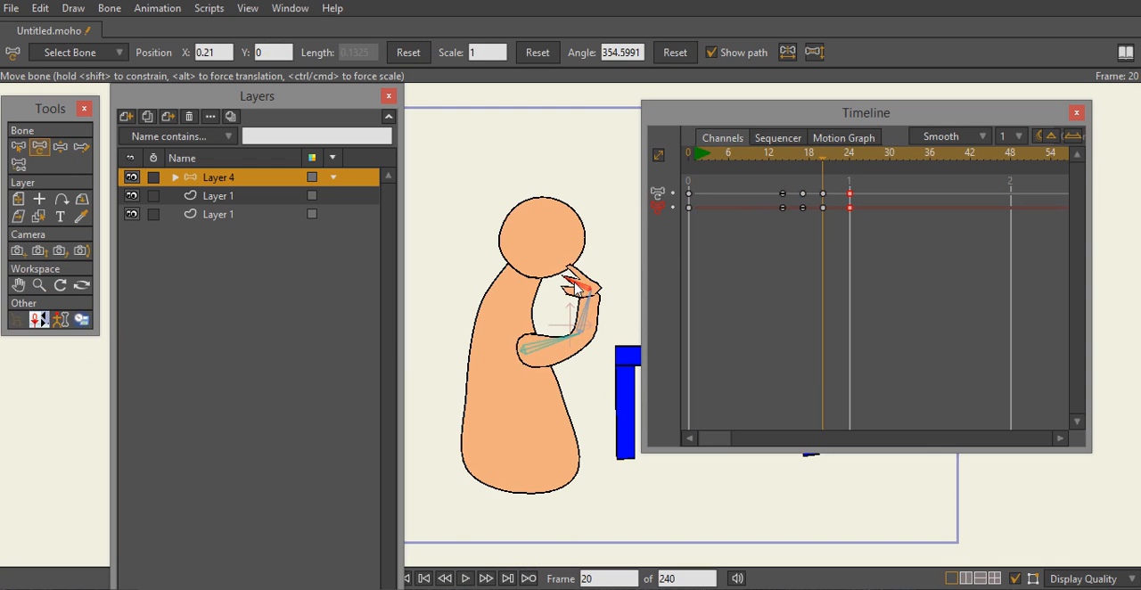
# - Rescale the bone keyframes from frame 17 through 24 so the last ones fall at frame 28
pyautogui.moveTo(828, 172)
pyautogui.mouseDown()
pyautogui.moveTo(861, 173)
pyautogui.moveTo(821, 183)
pyautogui.moveTo(845, 186)
pyautogui.mouseUp()
pyautogui.moveTo(854, 223); pyautogui.dragTo(803, 194)
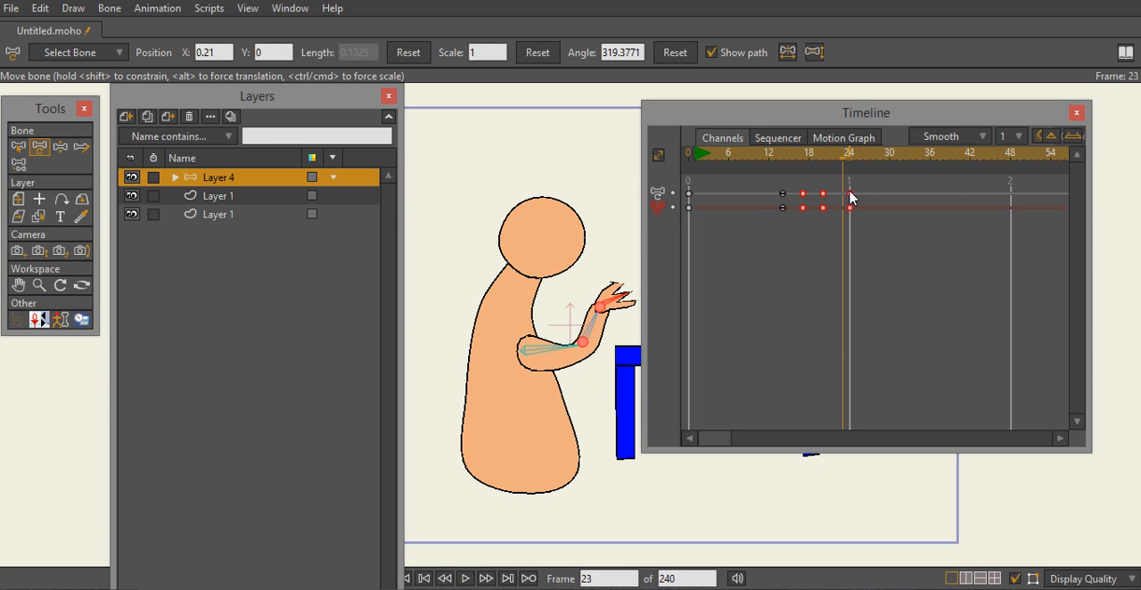
pyautogui.press('Delete')
pyautogui.hotkey('ctrl', 'z')
pyautogui.moveTo(851, 189); pyautogui.dragTo(877, 201)
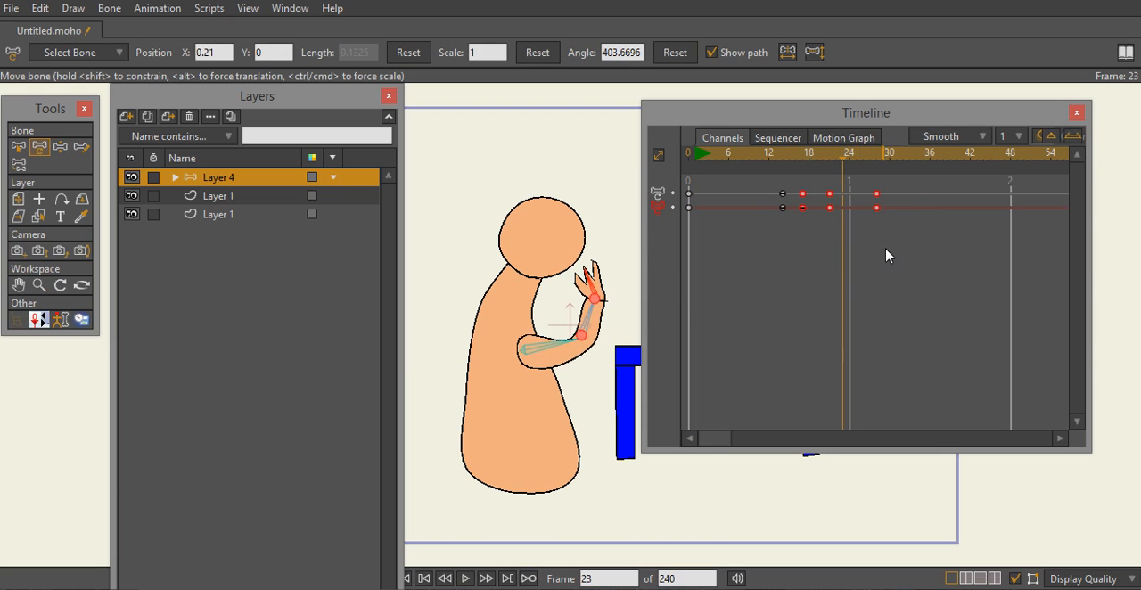
# - Glance at the motion graph and play the retimed arm motion
pyautogui.click(845, 139)
pyautogui.click(711, 141)
pyautogui.click(470, 581)
pyautogui.click(469, 581)
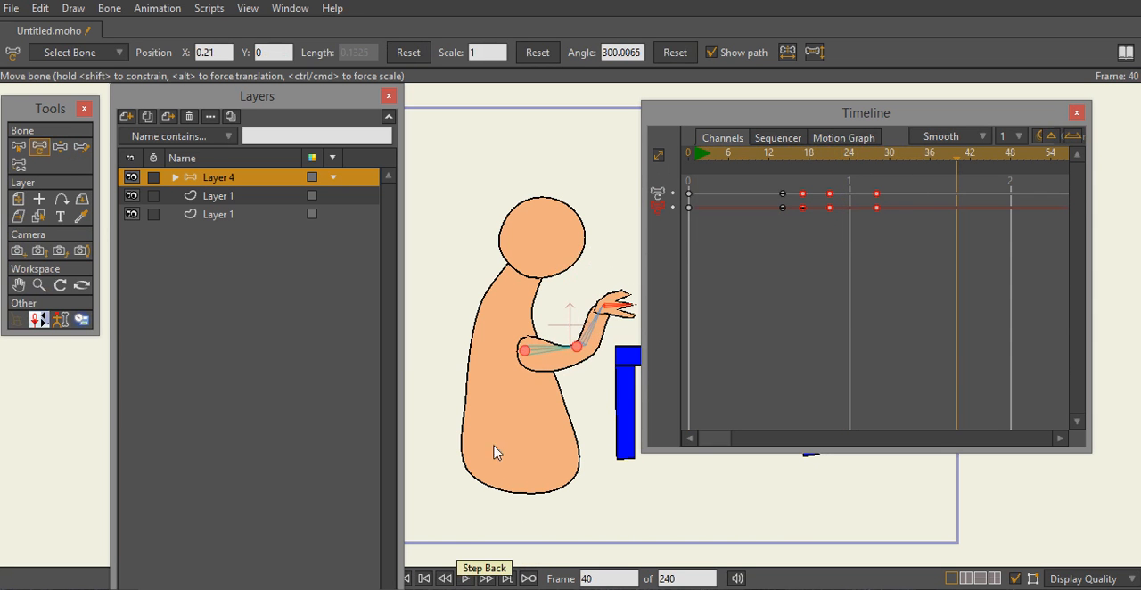
# - Turn off Allow Frame Skipping, replay the arm motion from the start and return to frame 0
pyautogui.click(160, 9)
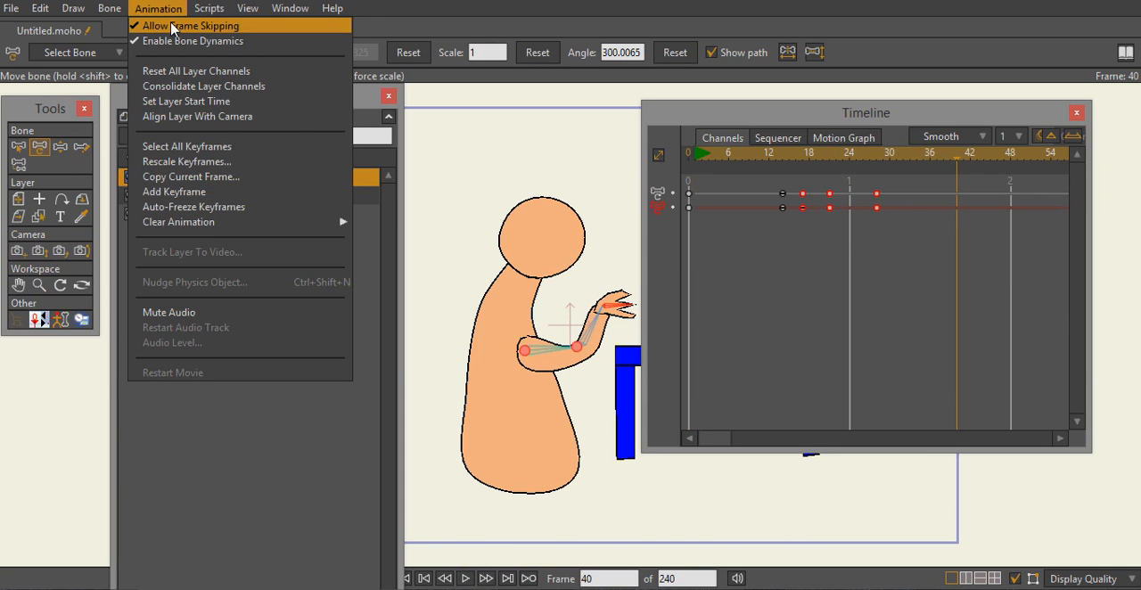
pyautogui.click(172, 26)
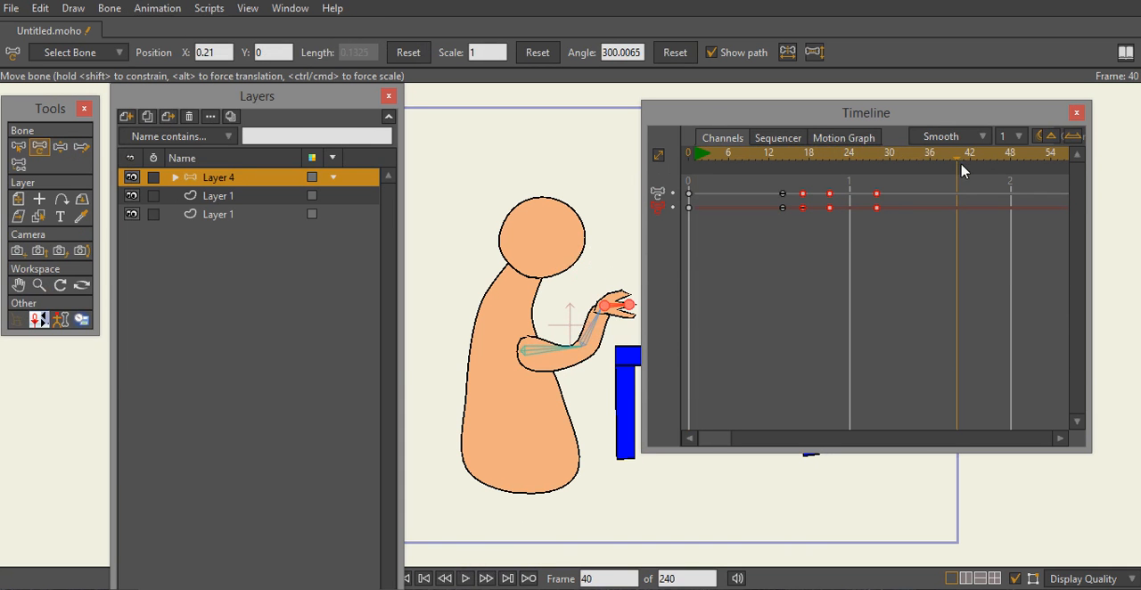
pyautogui.moveTo(960, 165); pyautogui.dragTo(653, 194)
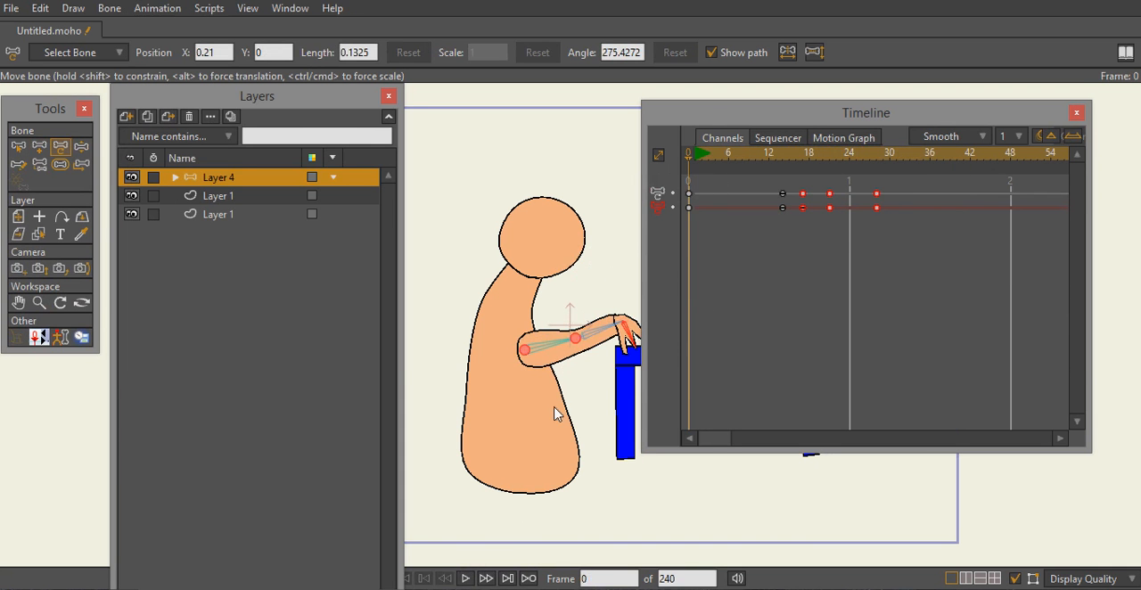
pyautogui.click(465, 580)
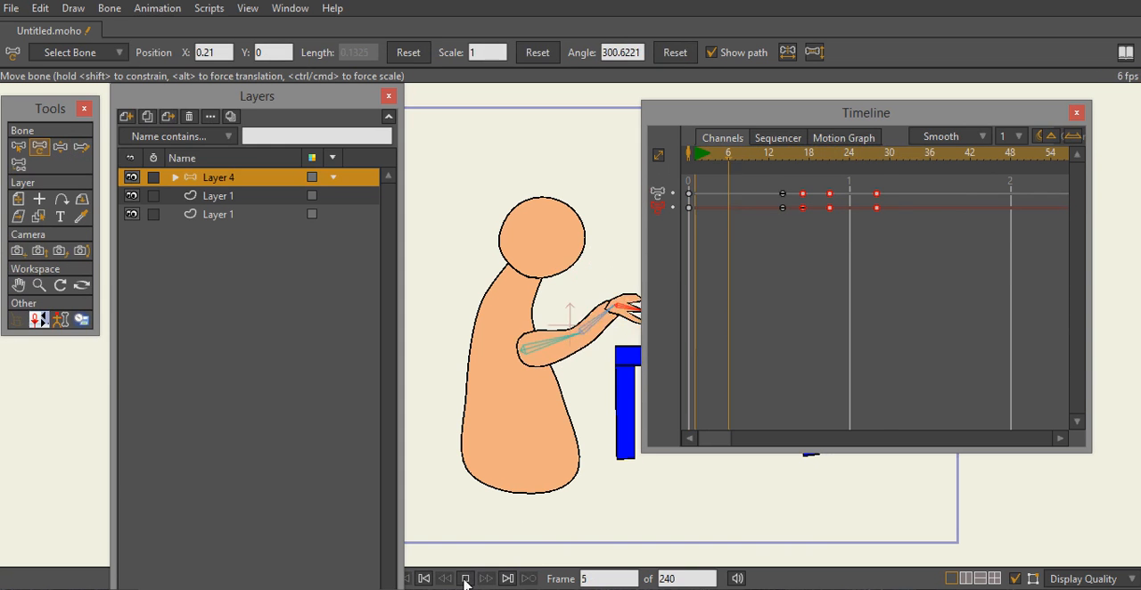
pyautogui.click(466, 580)
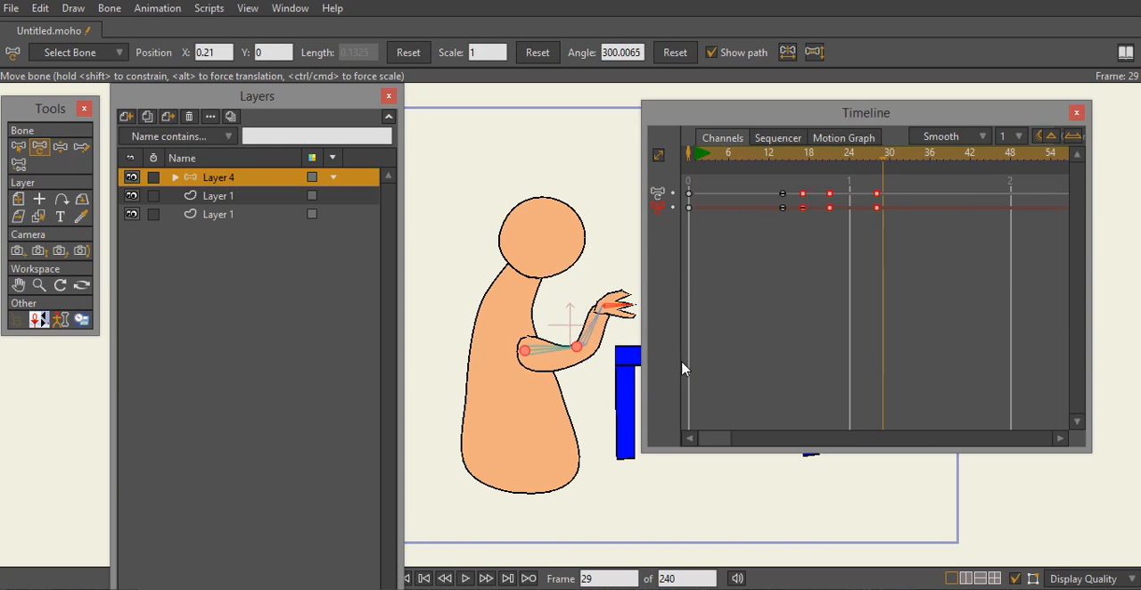
pyautogui.moveTo(887, 165); pyautogui.dragTo(709, 191)
pyautogui.moveTo(638, 198); pyautogui.dragTo(686, 244)
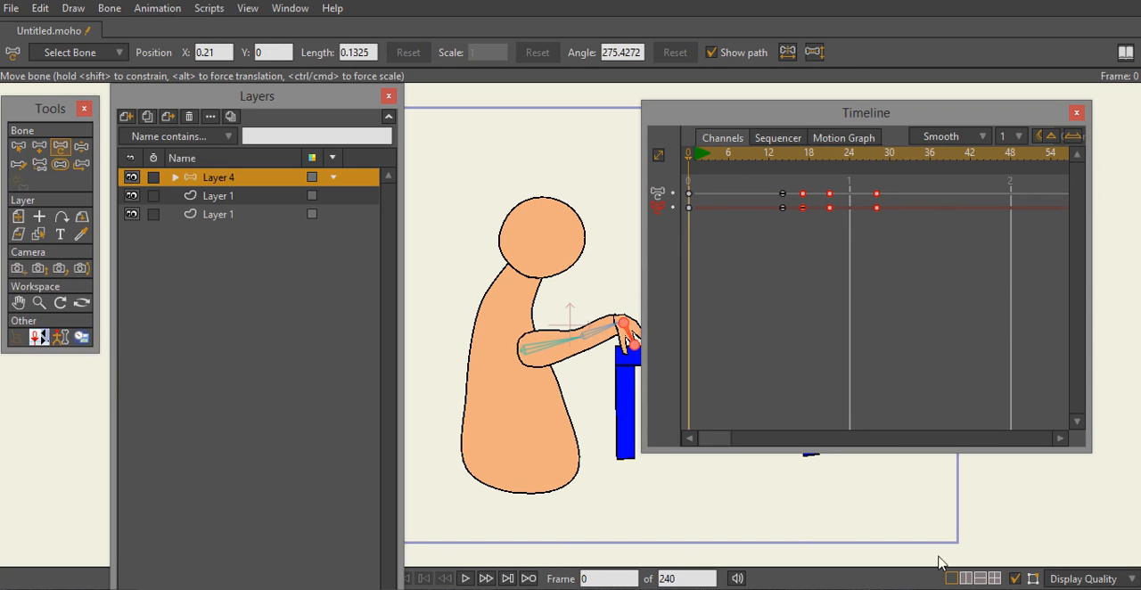
pyautogui.moveTo(936, 584)
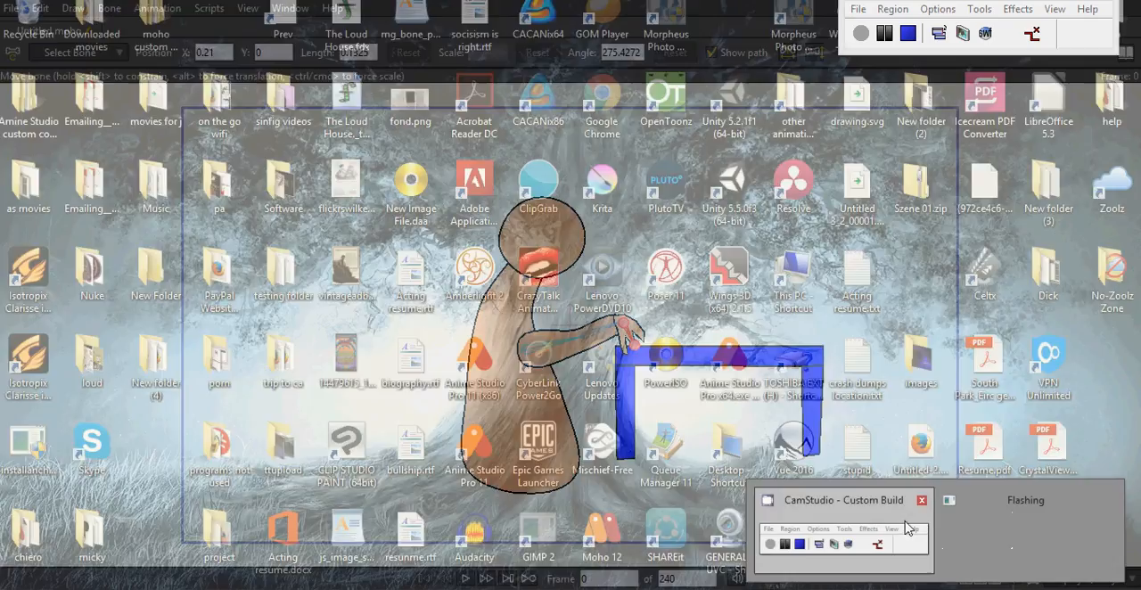